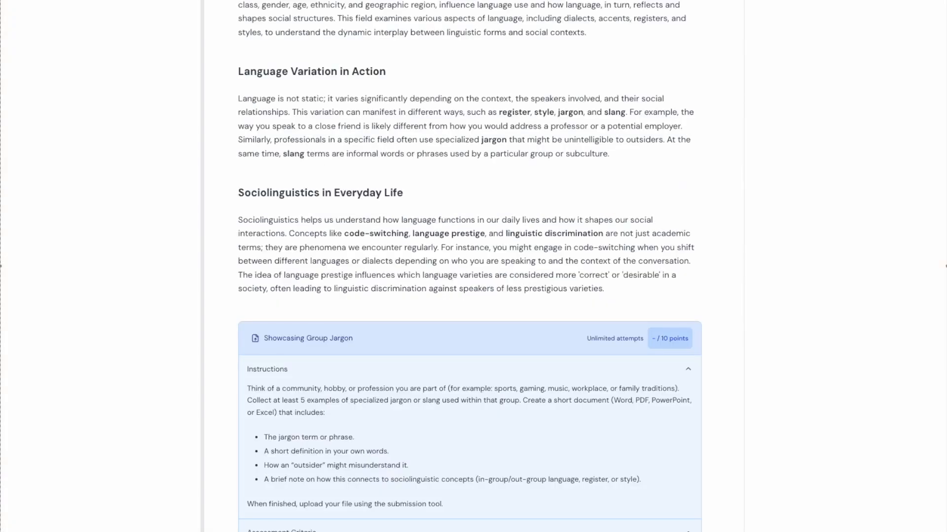
- Upload Group Jargon.pdf from the device as the submission for the Showcasing Group Jargon assignment
{"action": "scroll", "coordinate": [469, 266], "scroll_direction": "down", "scroll_amount": 6}
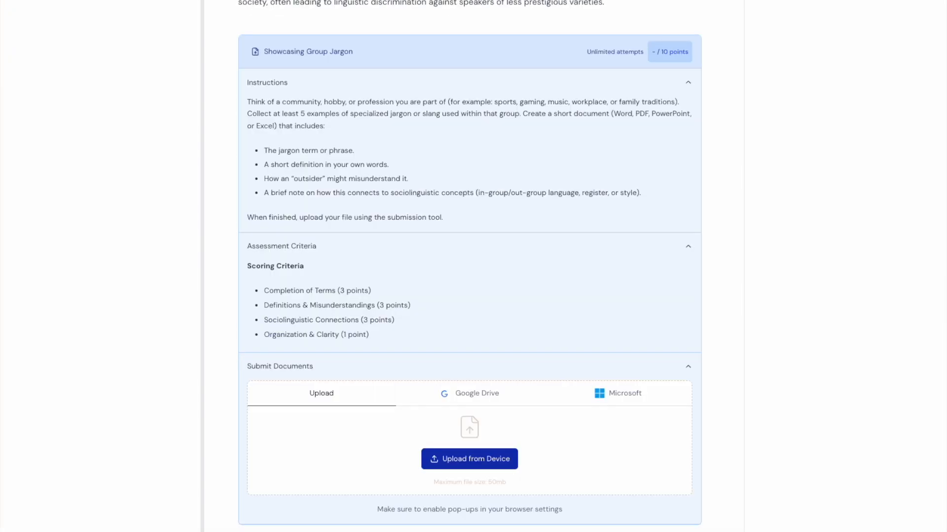
{"action": "scroll", "coordinate": [457, 254], "scroll_direction": "up", "scroll_amount": 8}
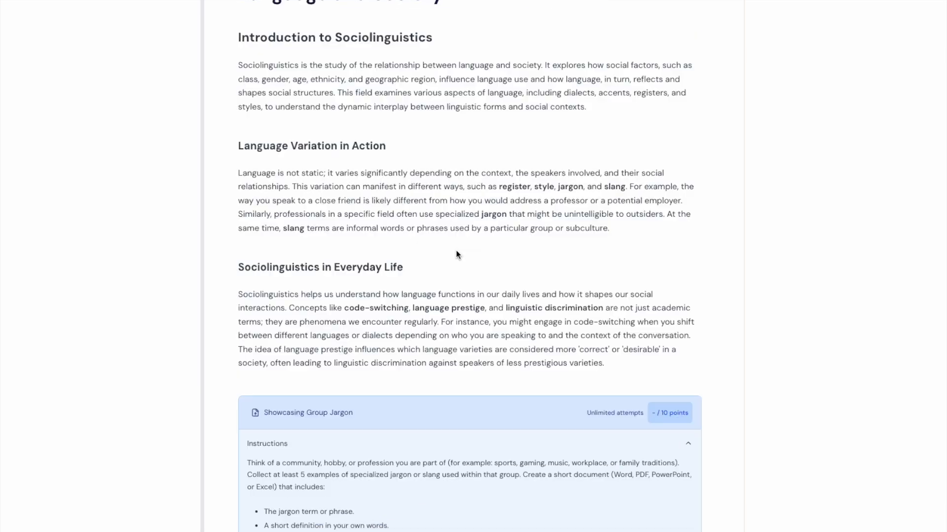
{"action": "scroll", "coordinate": [458, 254], "scroll_direction": "down", "scroll_amount": 3}
{"action": "scroll", "coordinate": [457, 254], "scroll_direction": "down", "scroll_amount": 5}
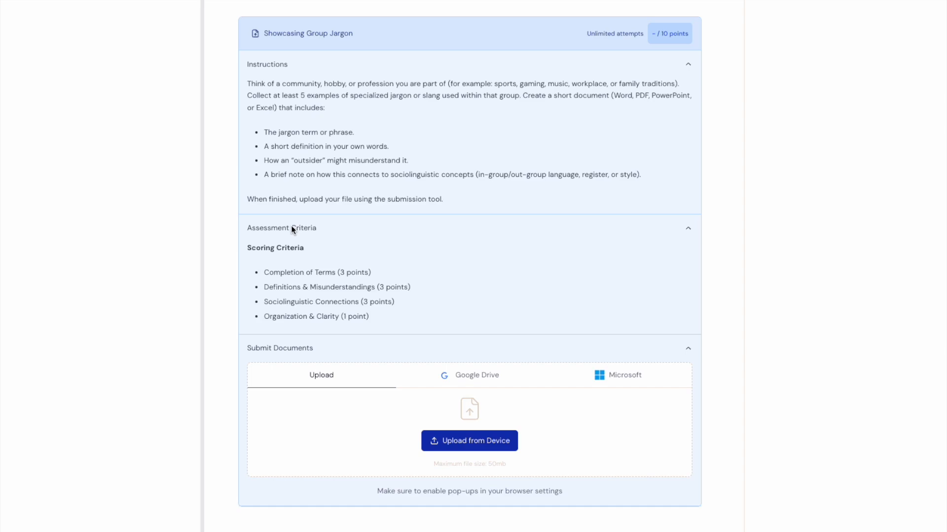
{"action": "left_click", "coordinate": [469, 444]}
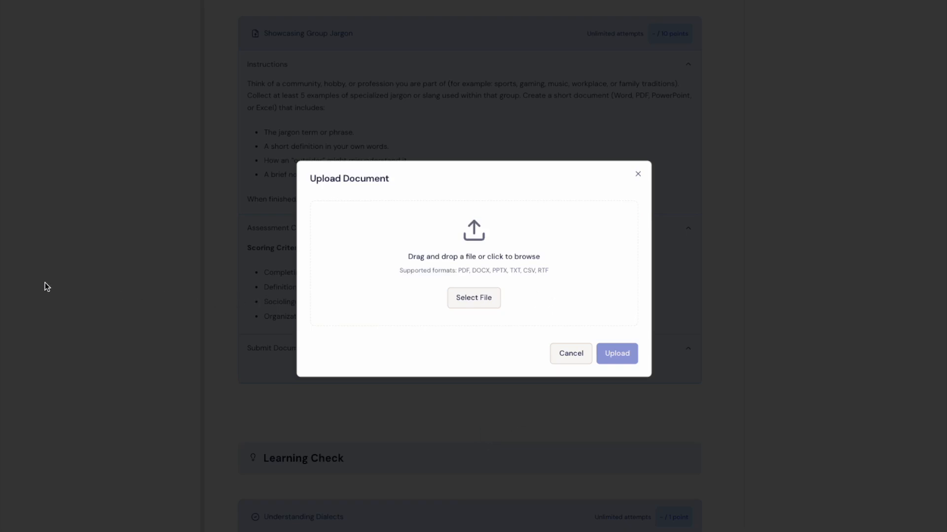
{"action": "left_click_drag", "start_coordinate": [5, 240], "coordinate": [486, 271]}
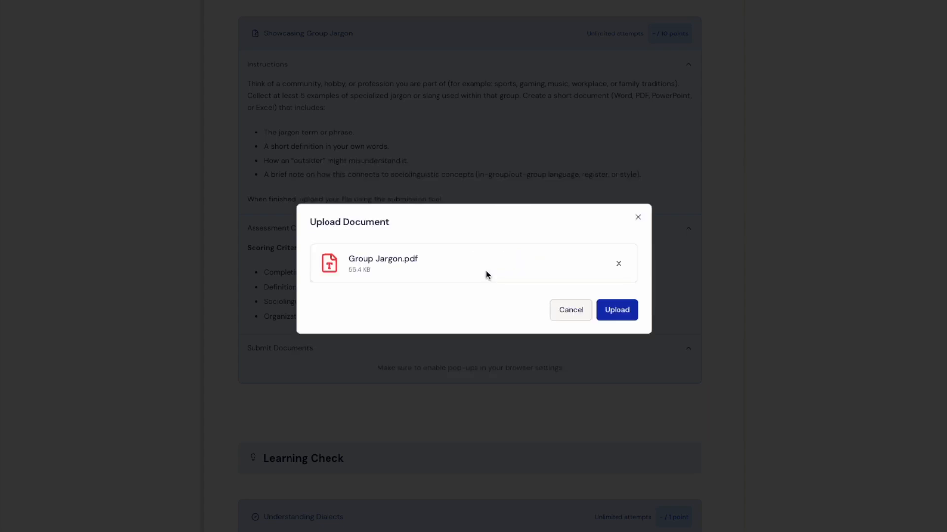
{"action": "left_click", "coordinate": [623, 315]}
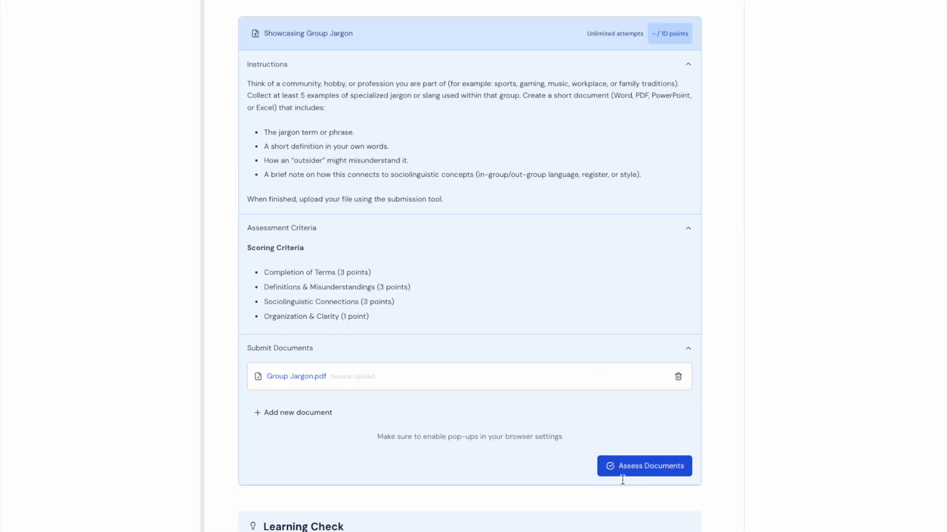
- Have the submitted Group Jargon.pdf assessed and review its score and criterion-by-criterion feedback
{"action": "left_click", "coordinate": [649, 471]}
{"action": "scroll", "coordinate": [648, 470], "scroll_direction": "down", "scroll_amount": 6}
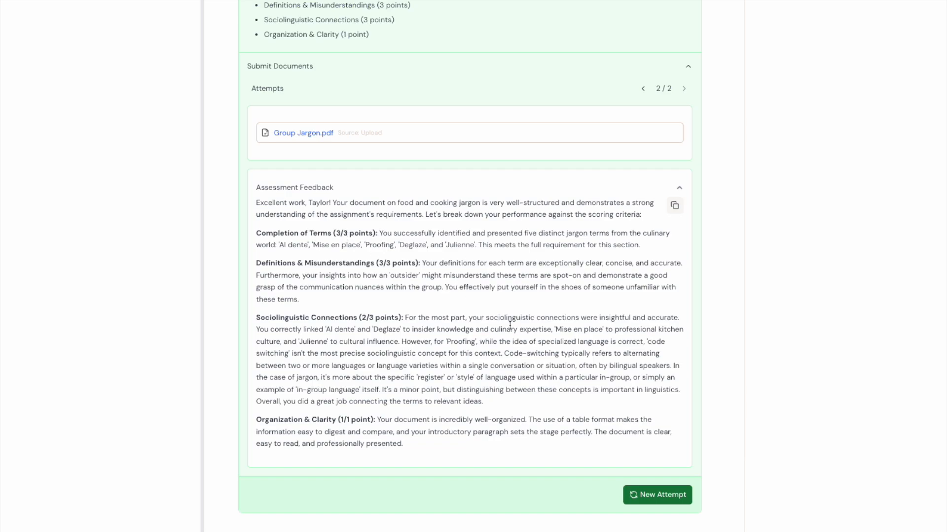
{"action": "scroll", "coordinate": [510, 325], "scroll_direction": "up", "scroll_amount": 5}
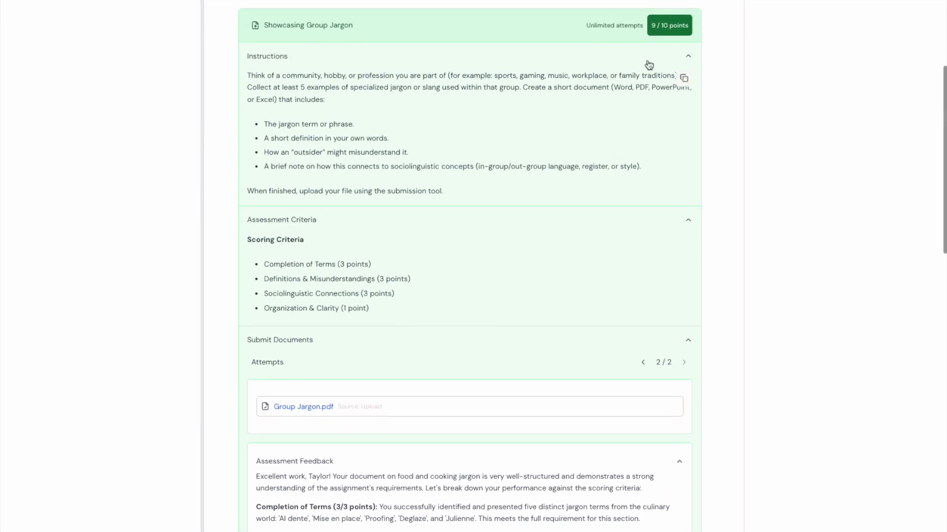
{"action": "scroll", "coordinate": [559, 187], "scroll_direction": "down", "scroll_amount": 3}
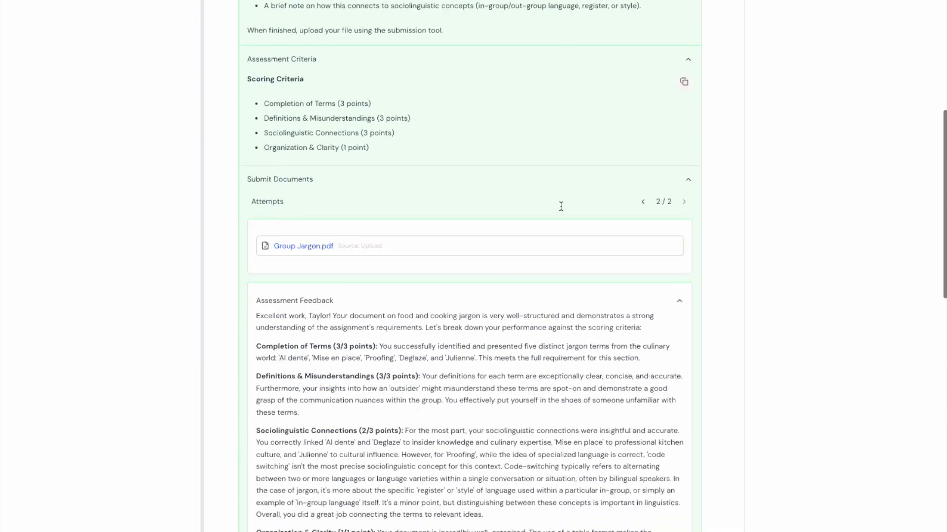
{"action": "scroll", "coordinate": [561, 206], "scroll_direction": "down", "scroll_amount": 2}
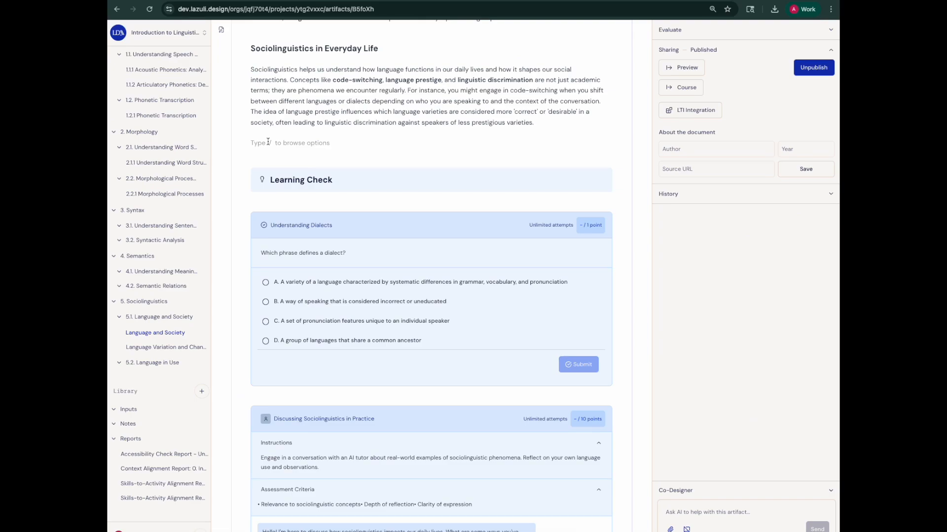
- Insert a Document Upload block below the "Sociolinguistics in Everyday Life" section of the Language and Society lesson
{"action": "type", "text": "/doc"}
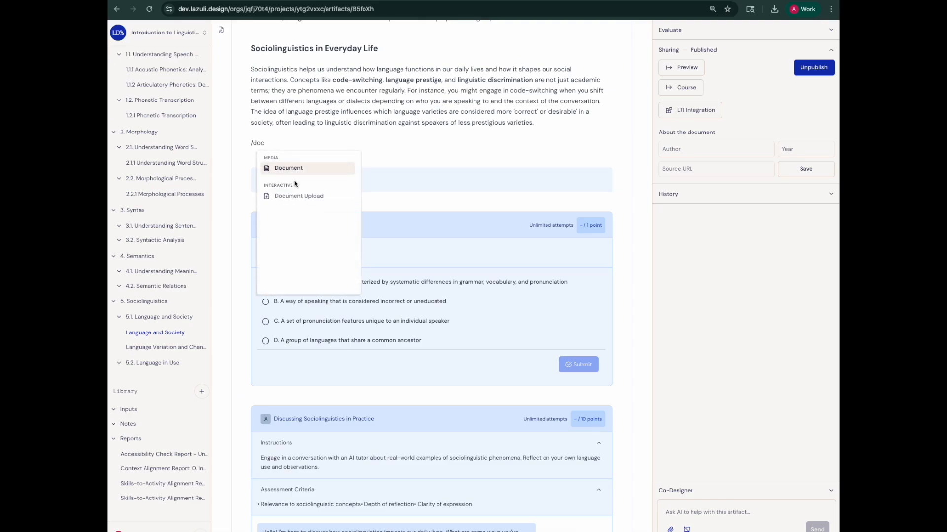
{"action": "left_click", "coordinate": [297, 196]}
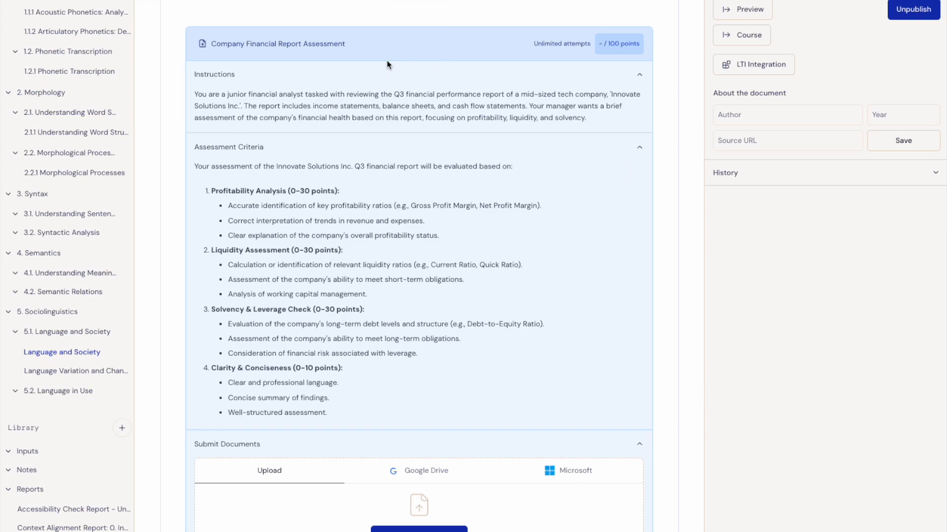
- Open the new document upload block for editing and retitle it "Showcasing Group Jargon"
{"action": "mouse_move", "coordinate": [333, 46]}
{"action": "left_click", "coordinate": [411, 15]}
{"action": "left_click", "coordinate": [338, 43]}
{"action": "left_click_drag", "start_coordinate": [338, 44], "coordinate": [208, 42]}
{"action": "type", "text": "Showcasing Group Jargon"}
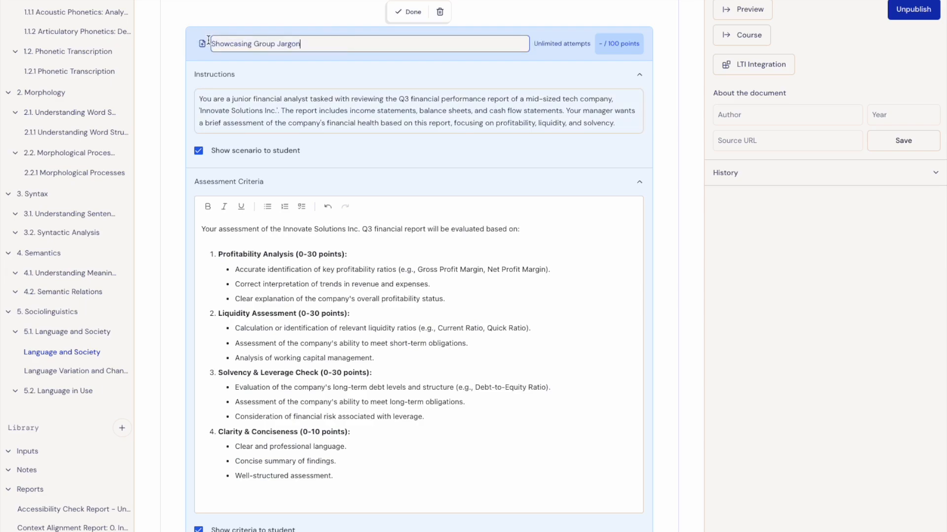
- Replace the block's instructions with the jargon task requesting at least 5 examples in a Word, PDF, PowerPoint or Excel document
{"action": "left_click", "coordinate": [236, 109]}
{"action": "left_click_drag", "start_coordinate": [198, 91], "coordinate": [642, 169]}
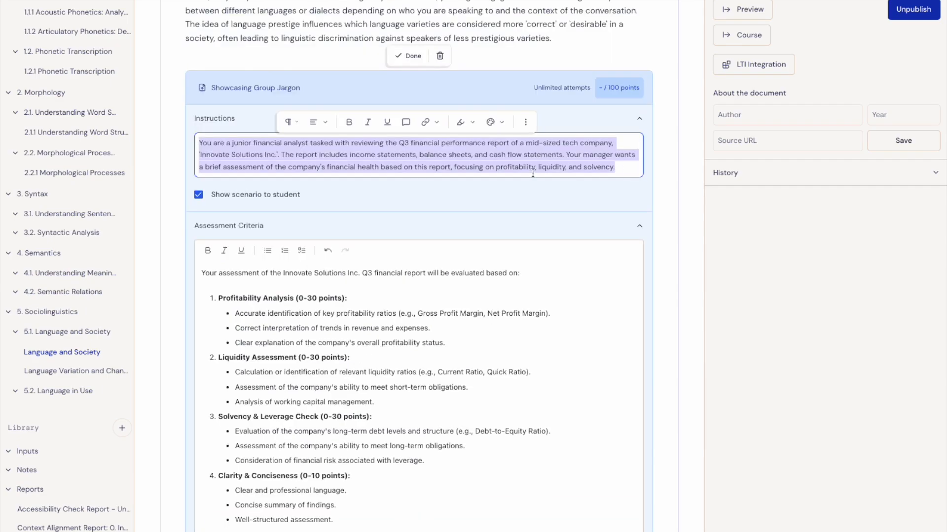
{"action": "key", "text": "ctrl+v"}
- Replace the assessment criteria with a bold "Scoring Criteria" heading and bullets: Completion of Terms (3 points), Definitions & Misunderstandings (3), Sociolinguistic Connections (3), Organization & Clarity (1)
{"action": "left_click_drag", "start_coordinate": [201, 272], "coordinate": [219, 477]}
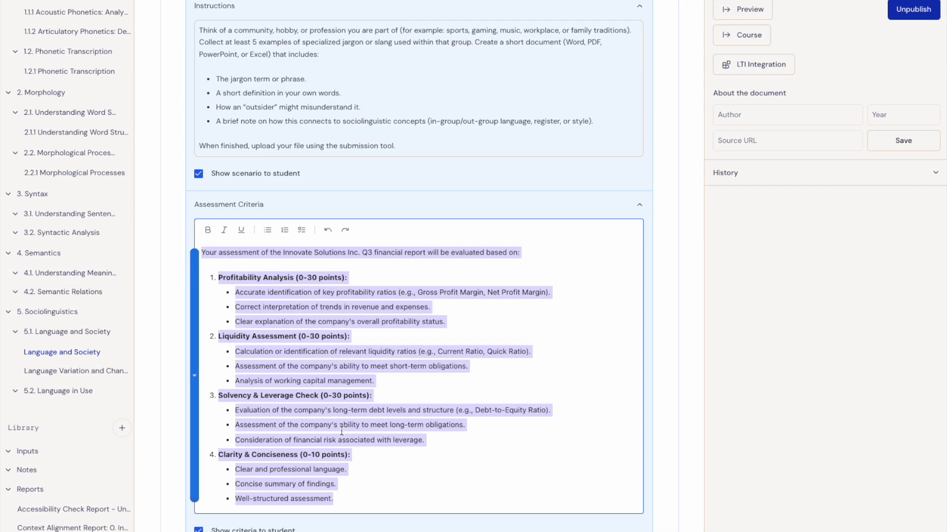
{"action": "type", "text": "Scoring Criteria Completion of Terms (3 points)   Definitions & Misunderstandings (3 points)   Sociolinguistic Connections (3 points)   Organization & Clarity (1 point)"}
{"action": "left_click_drag", "start_coordinate": [201, 271], "coordinate": [324, 454]}
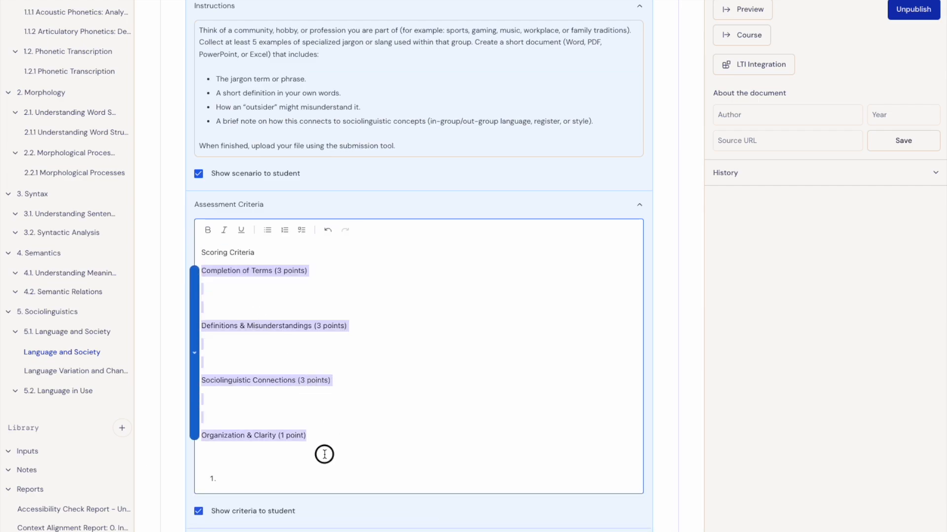
{"action": "left_click", "coordinate": [267, 229]}
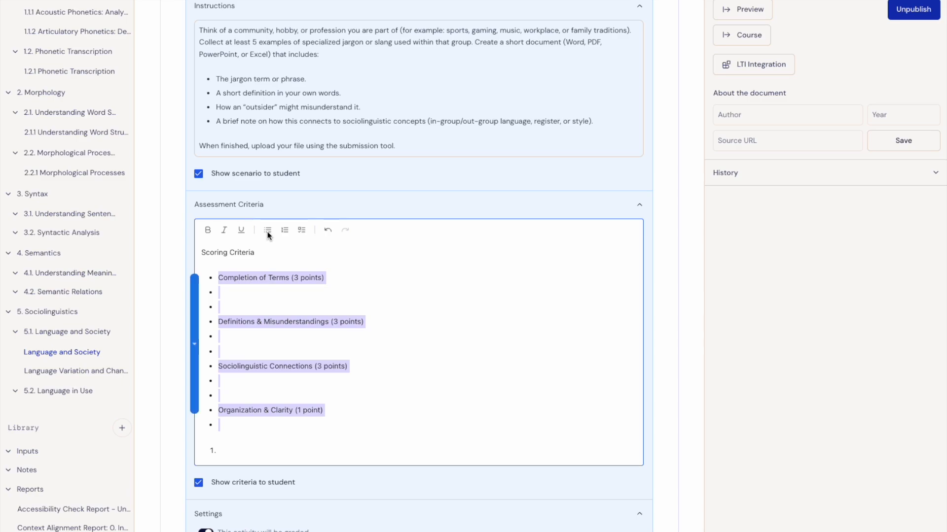
{"action": "left_click", "coordinate": [220, 306]}
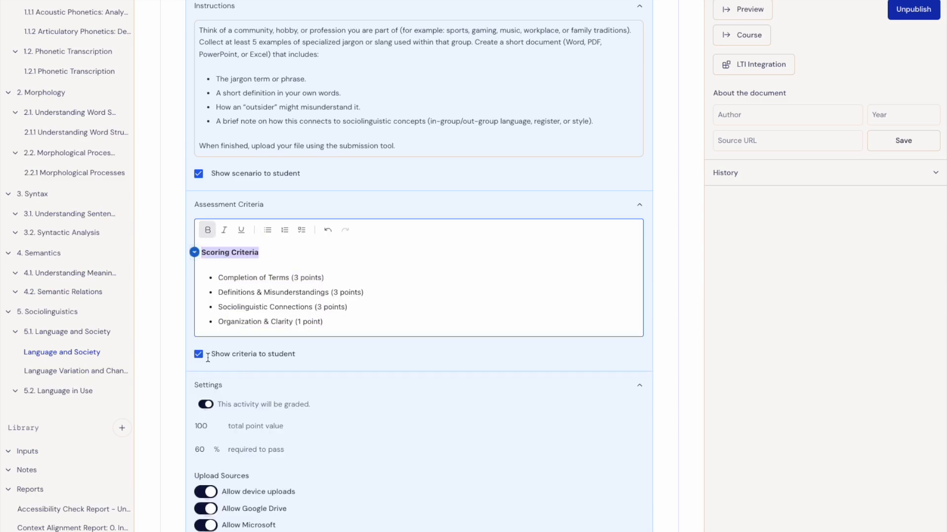
- Set the graded activity's total point value to 10 in the block's settings
{"action": "scroll", "coordinate": [343, 437], "scroll_direction": "down", "scroll_amount": 1}
{"action": "left_click", "coordinate": [352, 410]}
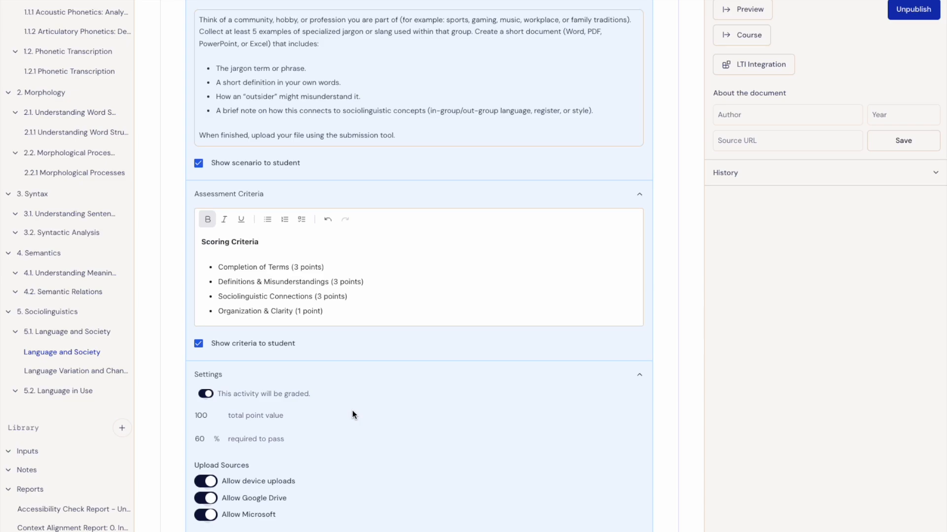
{"action": "scroll", "coordinate": [345, 409], "scroll_direction": "down", "scroll_amount": 2}
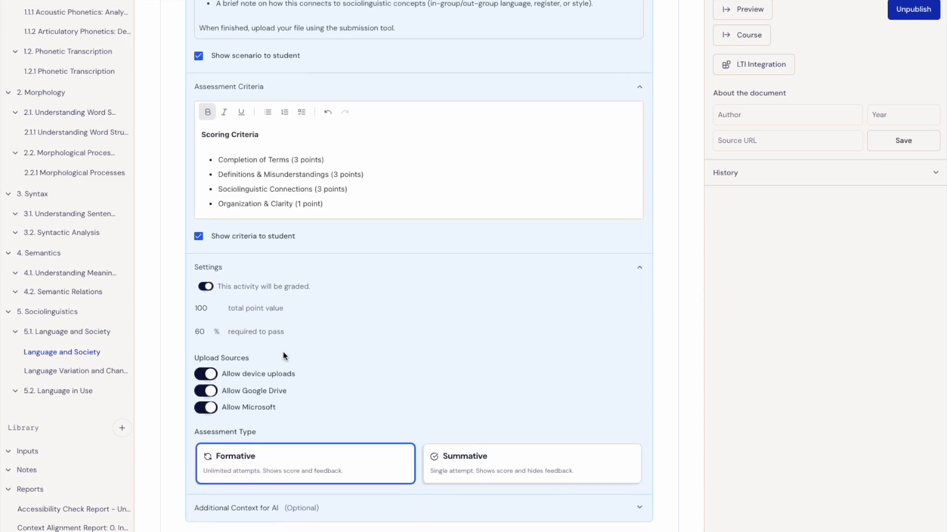
{"action": "scroll", "coordinate": [283, 355], "scroll_direction": "up", "scroll_amount": 1}
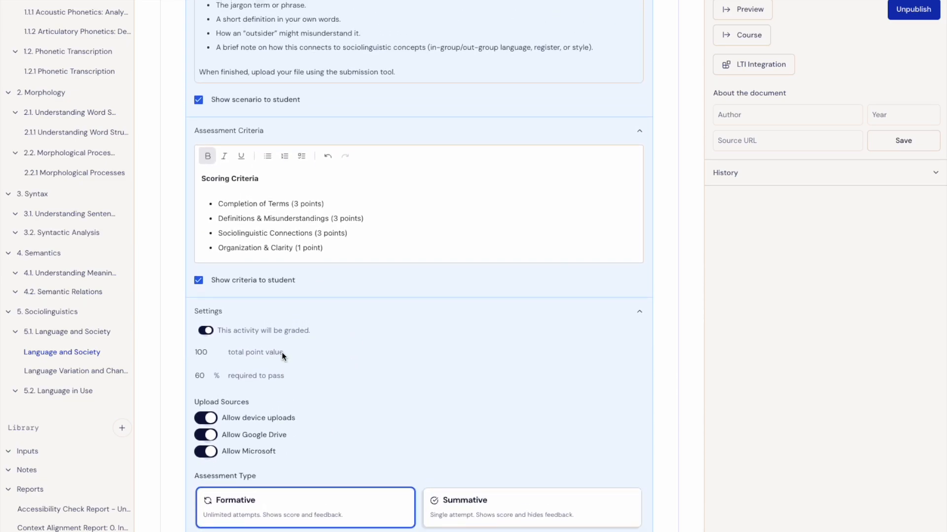
{"action": "left_click", "coordinate": [205, 358]}
{"action": "key", "text": "BackSpace"}
- Paste the detailed 10-point scoring breakdown into the block's additional context for AI and finish editing the block
{"action": "left_click", "coordinate": [387, 429]}
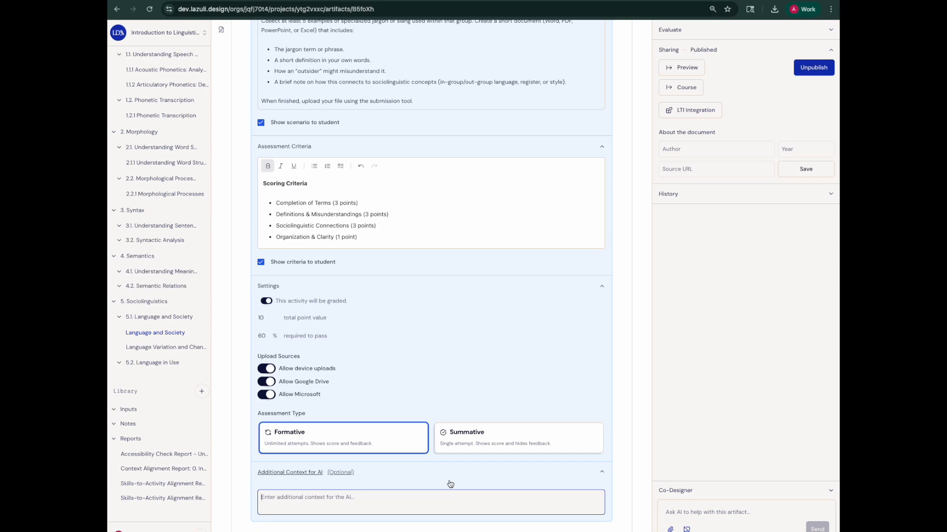
{"action": "left_click", "coordinate": [404, 514]}
{"action": "left_click", "coordinate": [275, 498]}
{"action": "key", "text": "ctrl+v"}
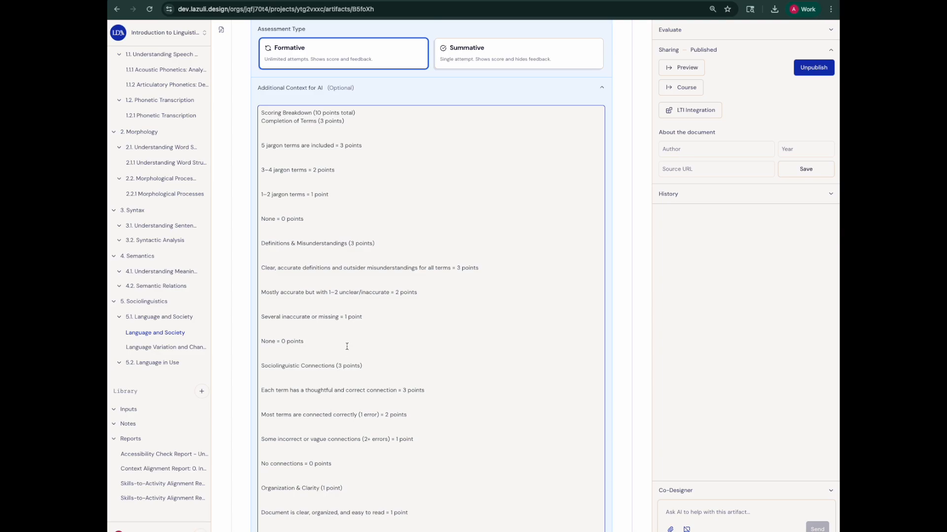
{"action": "scroll", "coordinate": [347, 347], "scroll_direction": "up", "scroll_amount": 10}
{"action": "left_click", "coordinate": [419, 164]}
- Ask the Co-Designer to create a group jargon activity with a Document Upload widget, instructions and a 10-point scoring breakdown
{"action": "scroll", "coordinate": [511, 251], "scroll_direction": "down", "scroll_amount": 1}
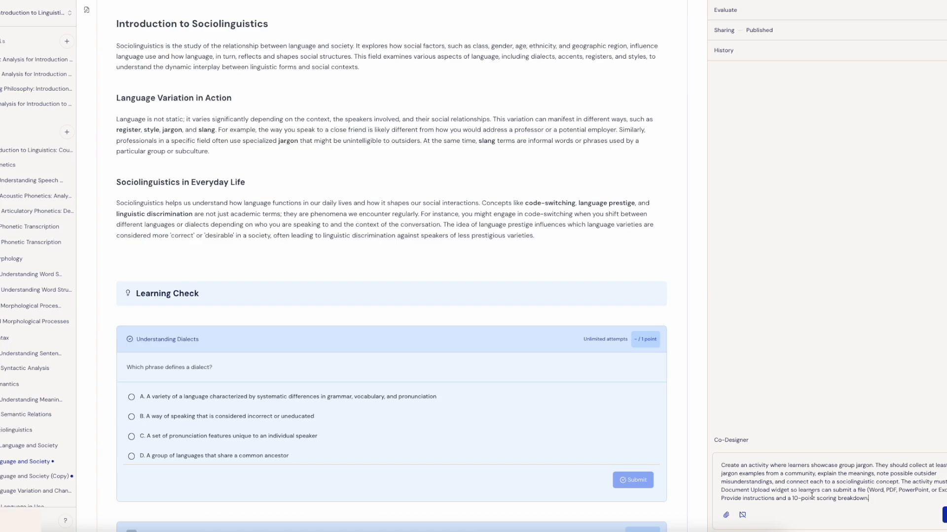
{"action": "left_click", "coordinate": [945, 516]}
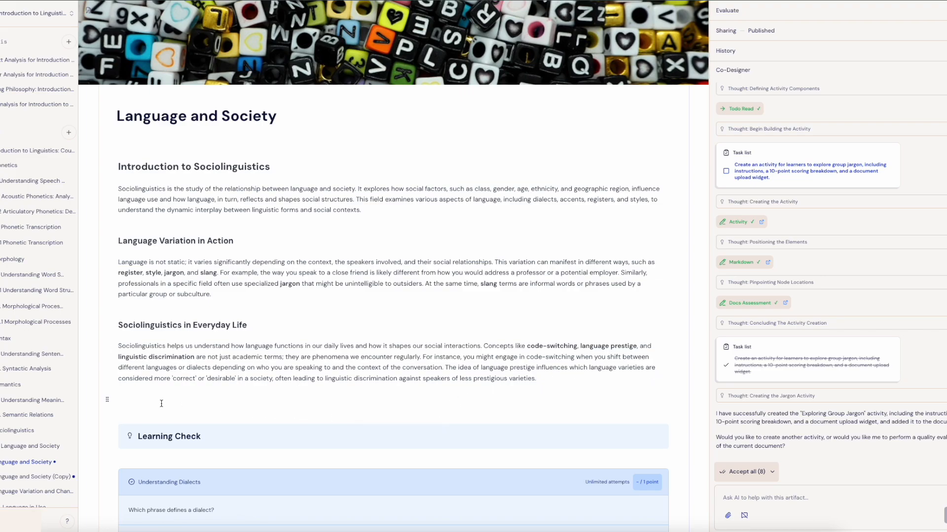
- Accept the AI-inserted "Exploring Group Jargon" activity header and its Jargon Analysis Document Upload block
{"action": "scroll", "coordinate": [162, 404], "scroll_direction": "down", "scroll_amount": 15}
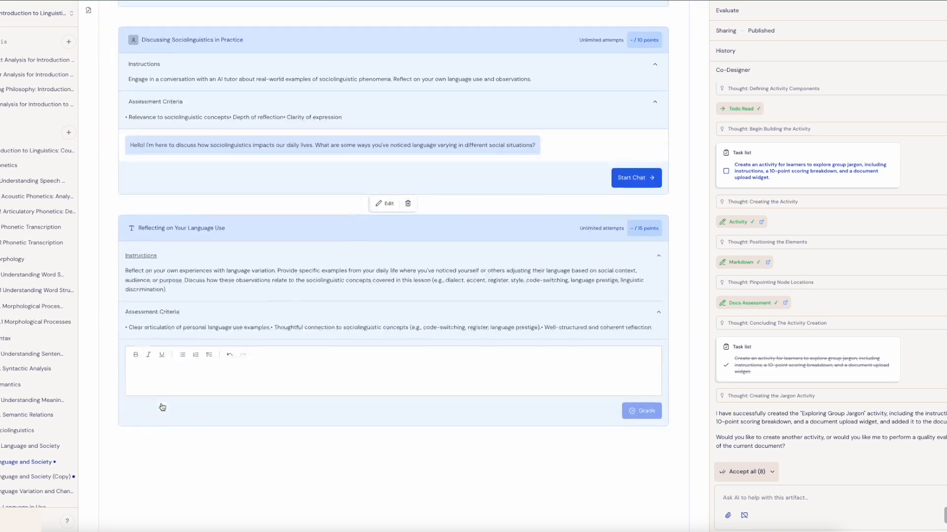
{"action": "scroll", "coordinate": [162, 408], "scroll_direction": "down", "scroll_amount": 7}
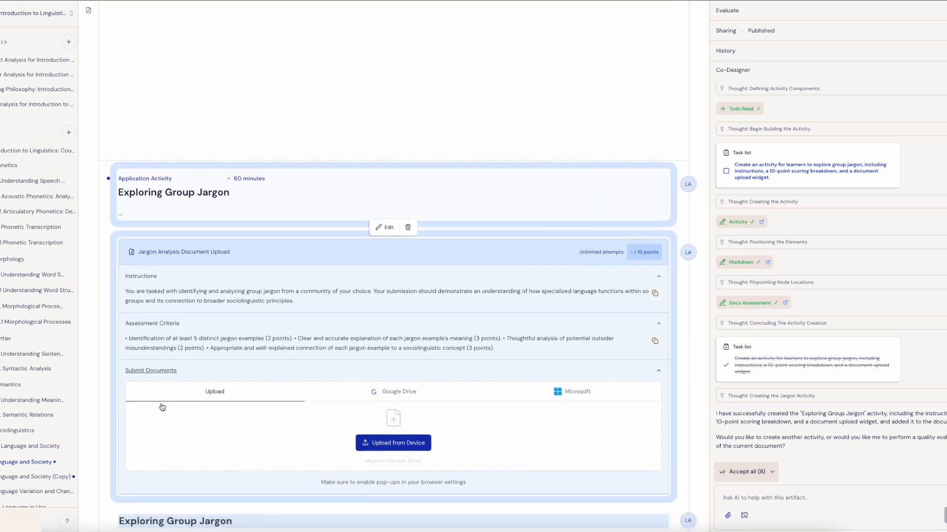
{"action": "scroll", "coordinate": [162, 404], "scroll_direction": "down", "scroll_amount": 1}
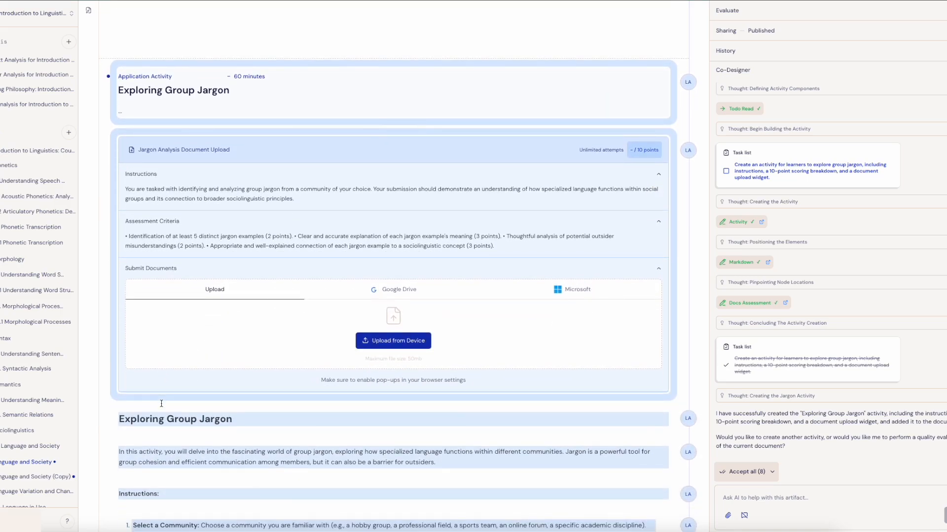
{"action": "scroll", "coordinate": [161, 403], "scroll_direction": "down", "scroll_amount": 1}
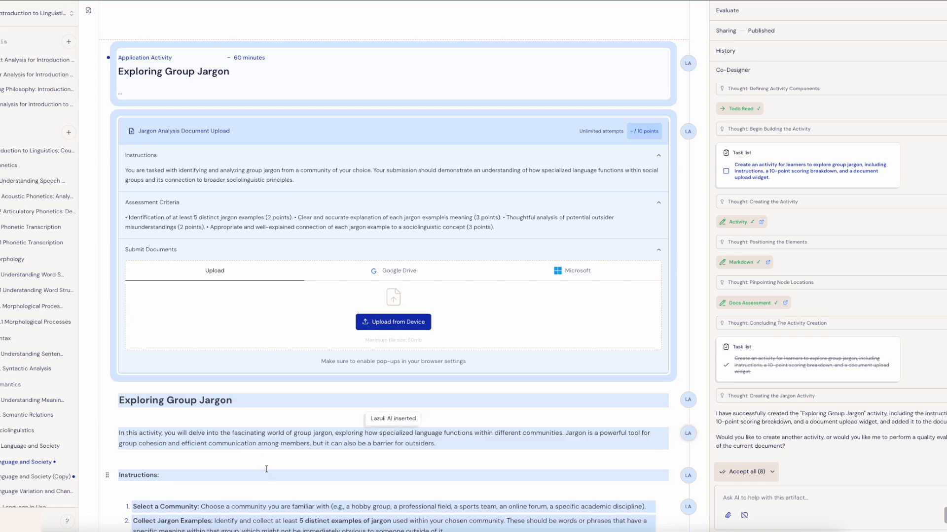
{"action": "left_click", "coordinate": [689, 64]}
{"action": "left_click", "coordinate": [689, 132]}
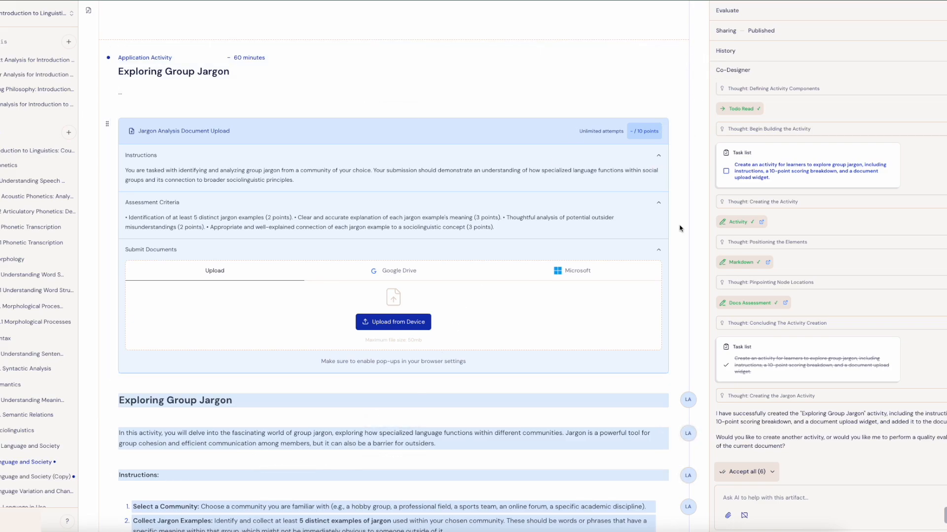
- Accept the remaining AI-inserted content: the Exploring Group Jargon heading, introduction, numbered instructions and the 10-point scoring breakdown
{"action": "left_click", "coordinate": [689, 401]}
{"action": "left_click", "coordinate": [689, 433]}
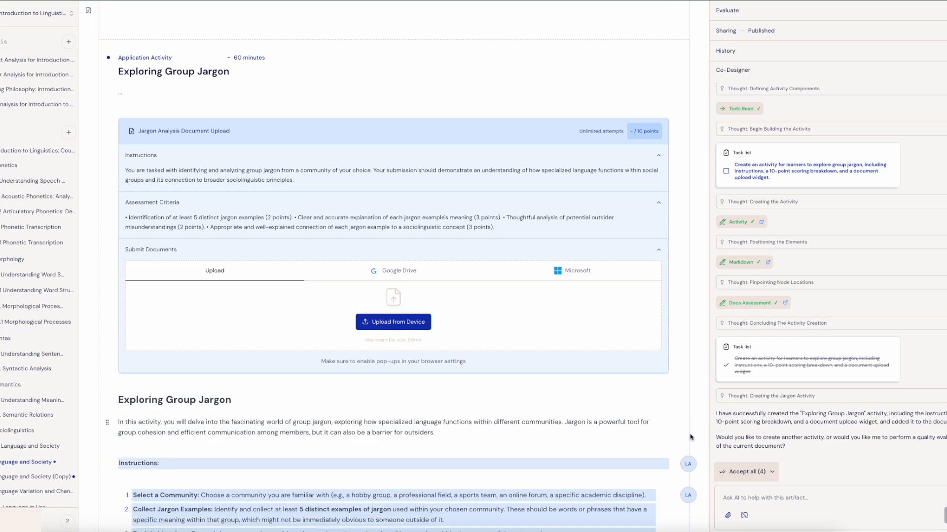
{"action": "mouse_move", "coordinate": [692, 467]}
{"action": "left_click", "coordinate": [688, 485]}
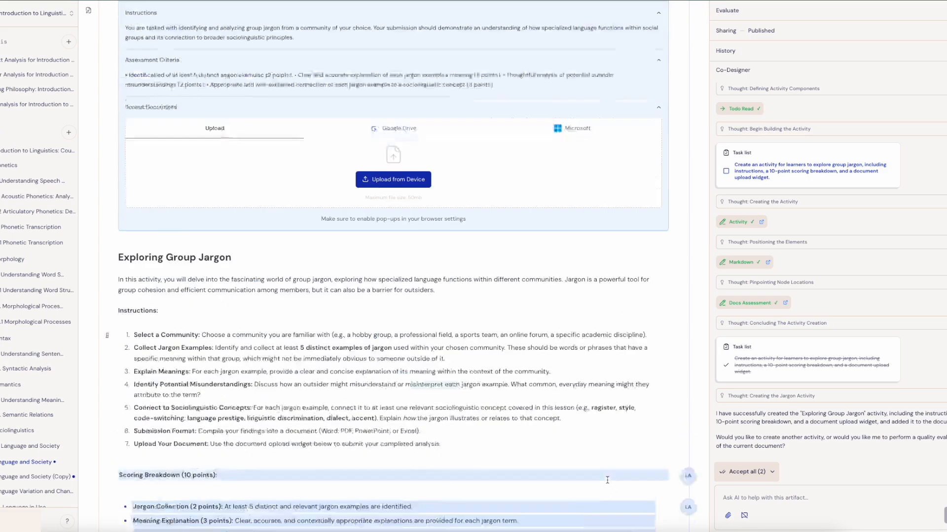
{"action": "left_click", "coordinate": [689, 417]}
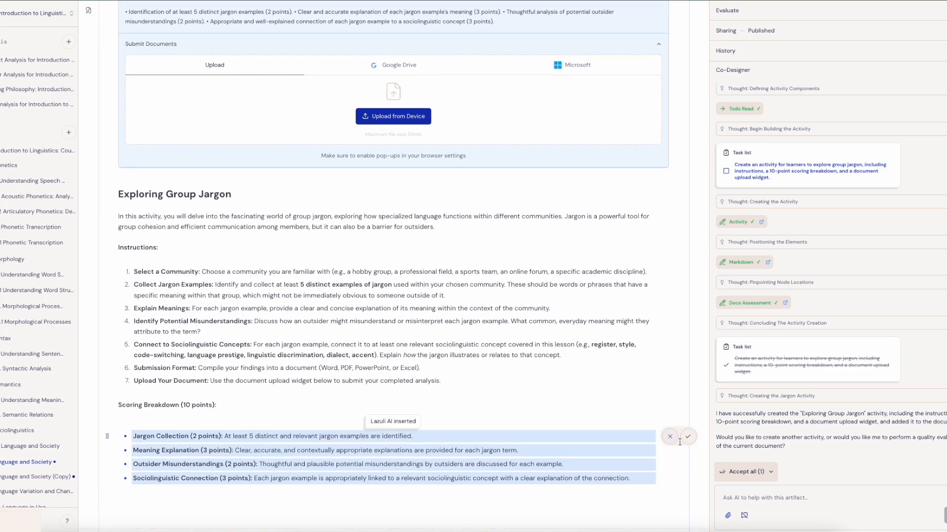
{"action": "right_click", "coordinate": [688, 439]}
{"action": "left_click", "coordinate": [689, 439]}
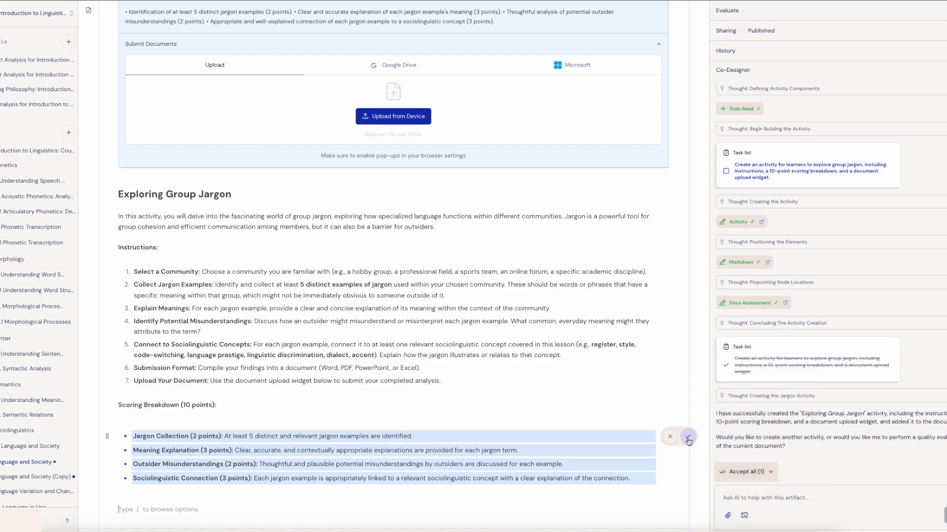
{"action": "left_click", "coordinate": [688, 437]}
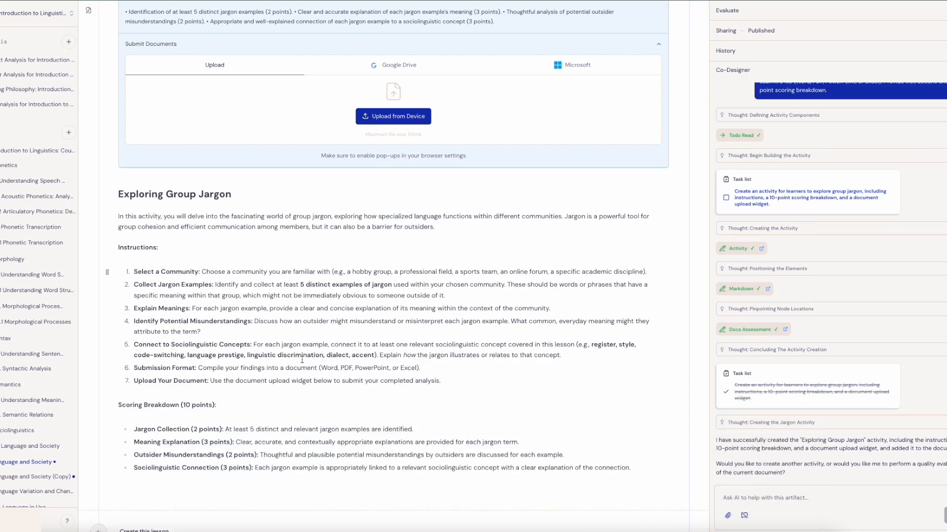
- Copy the seven numbered instructions, from Select a Community to Upload Your Document, out of the lesson text under Exploring Group Jargon
{"action": "scroll", "coordinate": [302, 359], "scroll_direction": "up", "scroll_amount": 6}
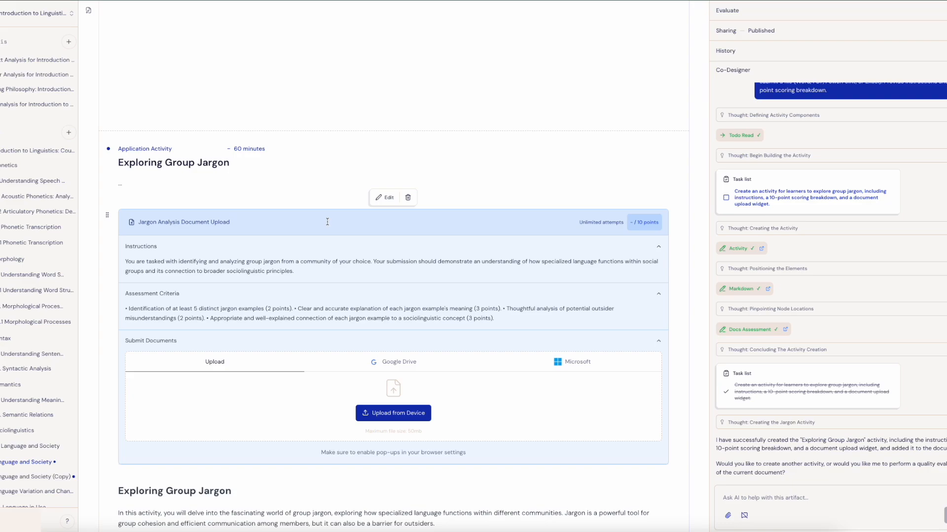
{"action": "scroll", "coordinate": [327, 222], "scroll_direction": "down", "scroll_amount": 6}
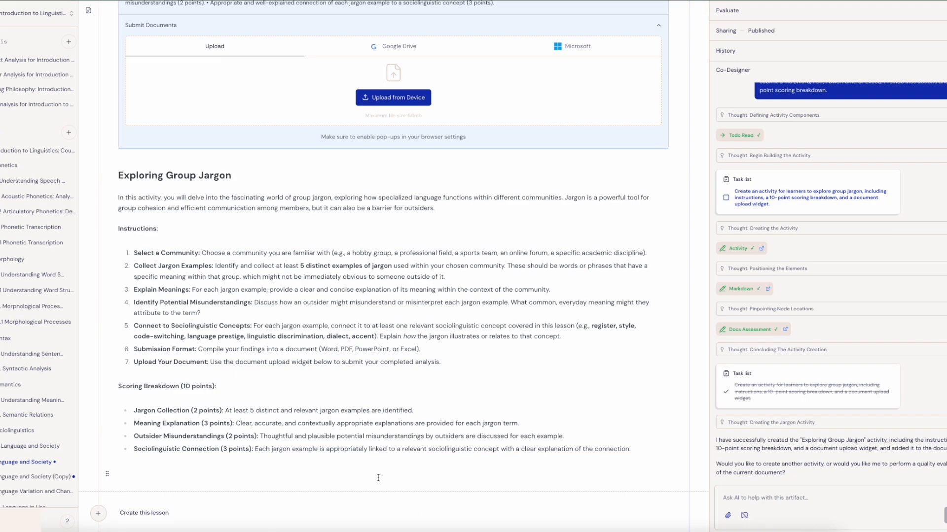
{"action": "scroll", "coordinate": [156, 273], "scroll_direction": "up", "scroll_amount": 1}
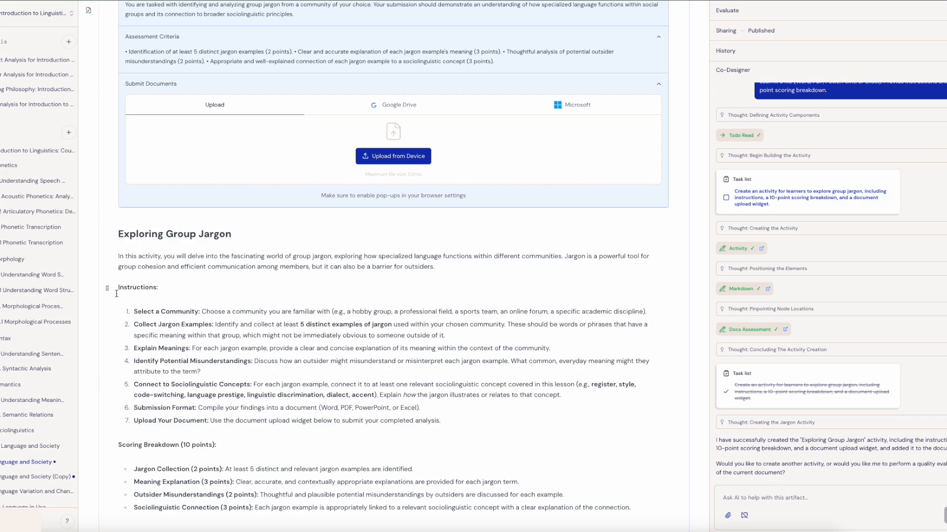
{"action": "left_click_drag", "start_coordinate": [132, 312], "coordinate": [492, 418]}
{"action": "key", "text": "ctrl+c"}
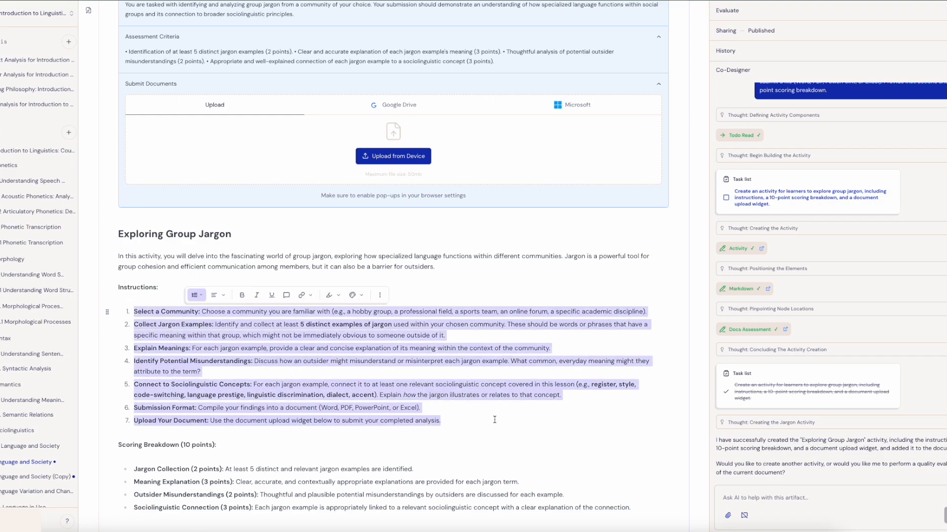
{"action": "scroll", "coordinate": [464, 390], "scroll_direction": "up", "scroll_amount": 8}
{"action": "scroll", "coordinate": [465, 391], "scroll_direction": "down", "scroll_amount": 4}
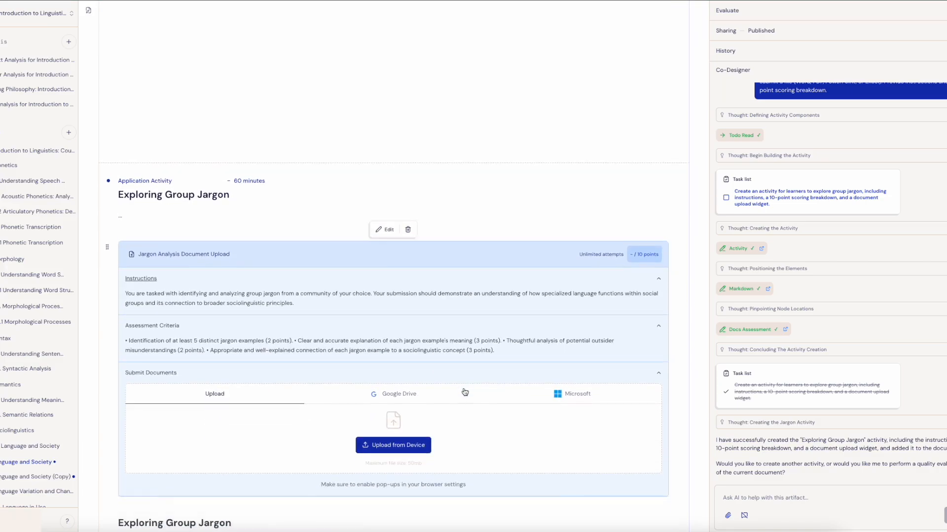
- Paste the copied numbered instructions below the introductory text in the Jargon Analysis Document Upload block's Instructions and finish editing the block
{"action": "left_click", "coordinate": [385, 116]}
{"action": "left_click", "coordinate": [320, 194]}
{"action": "key", "text": "Return"}
{"action": "key", "text": "Return"}
{"action": "key", "text": "Return"}
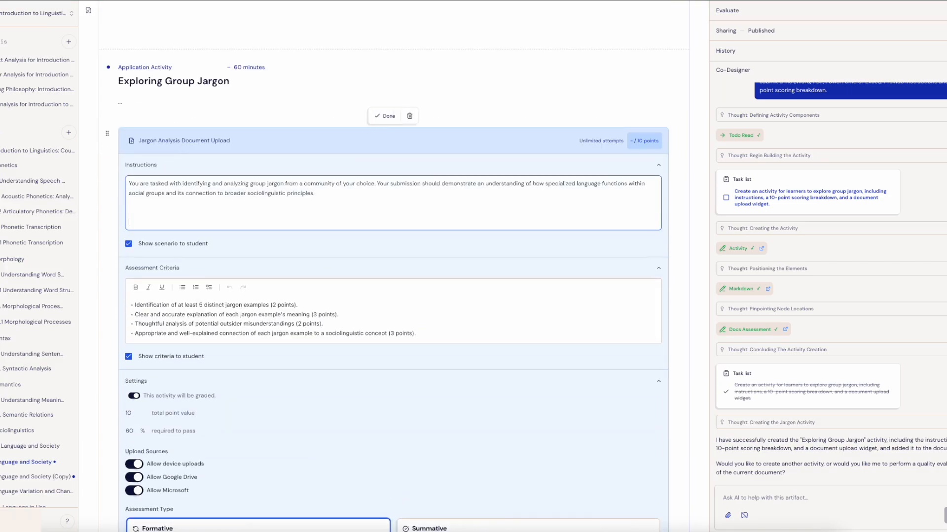
{"action": "key", "text": "ctrl+v"}
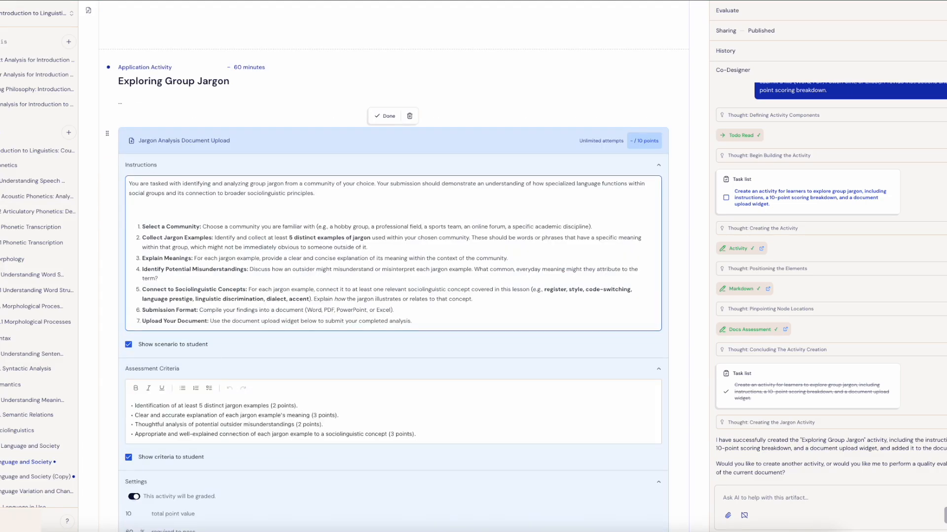
{"action": "left_click", "coordinate": [385, 116]}
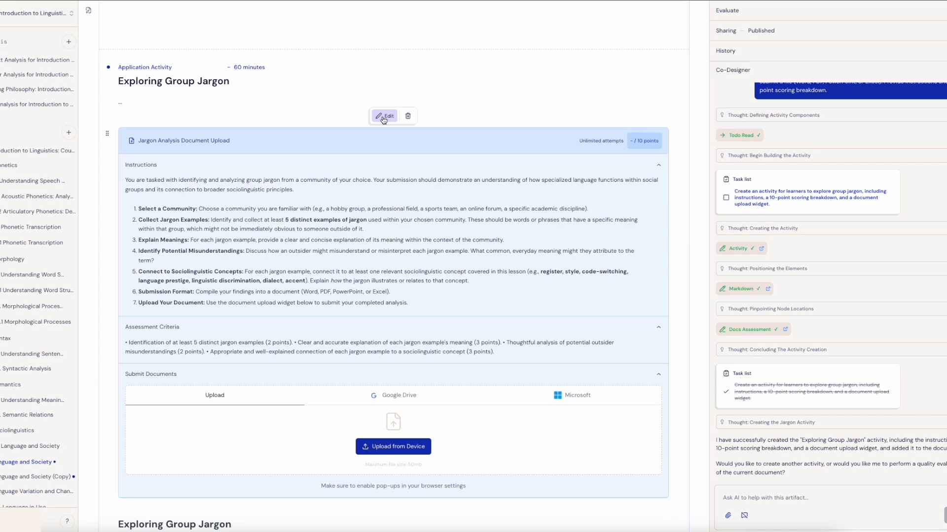
- Copy the Scoring Breakdown (10 points) heading and its four bulleted criteria from the lesson text below the upload block
{"action": "scroll", "coordinate": [204, 286], "scroll_direction": "down", "scroll_amount": 2}
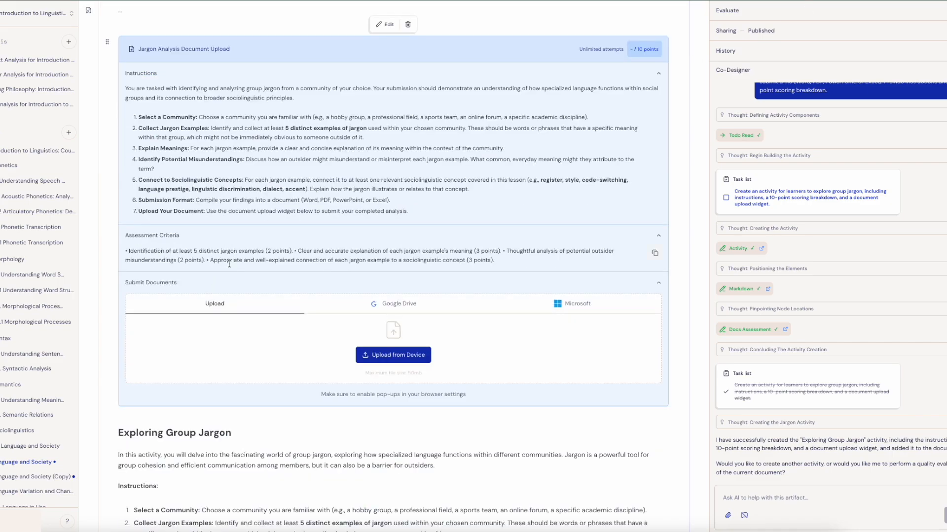
{"action": "scroll", "coordinate": [229, 265], "scroll_direction": "down", "scroll_amount": 5}
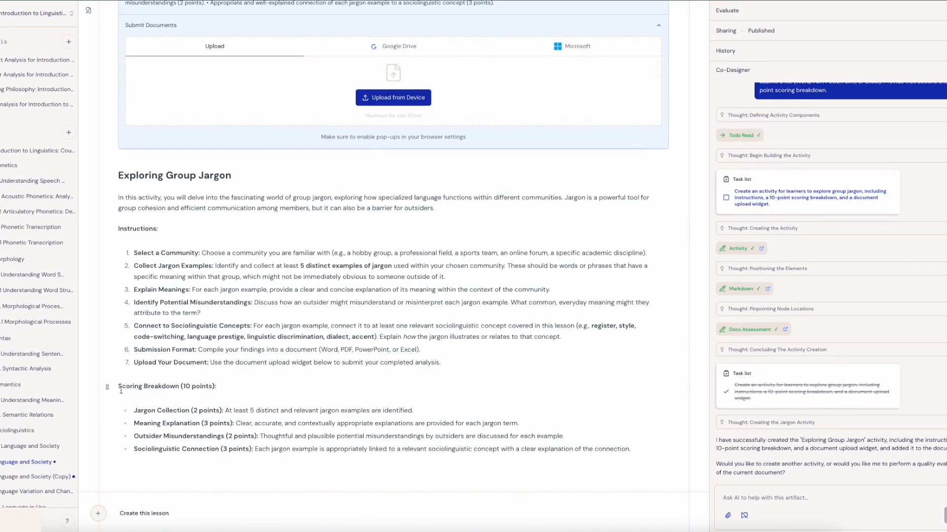
{"action": "left_click_drag", "start_coordinate": [118, 384], "coordinate": [635, 444]}
{"action": "key", "text": "ctrl+c"}
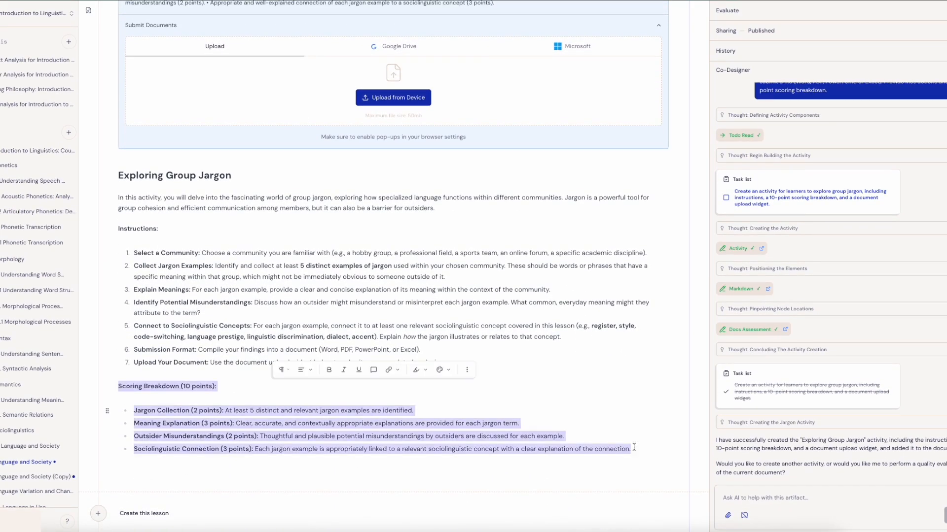
{"action": "scroll", "coordinate": [238, 311], "scroll_direction": "up", "scroll_amount": 4}
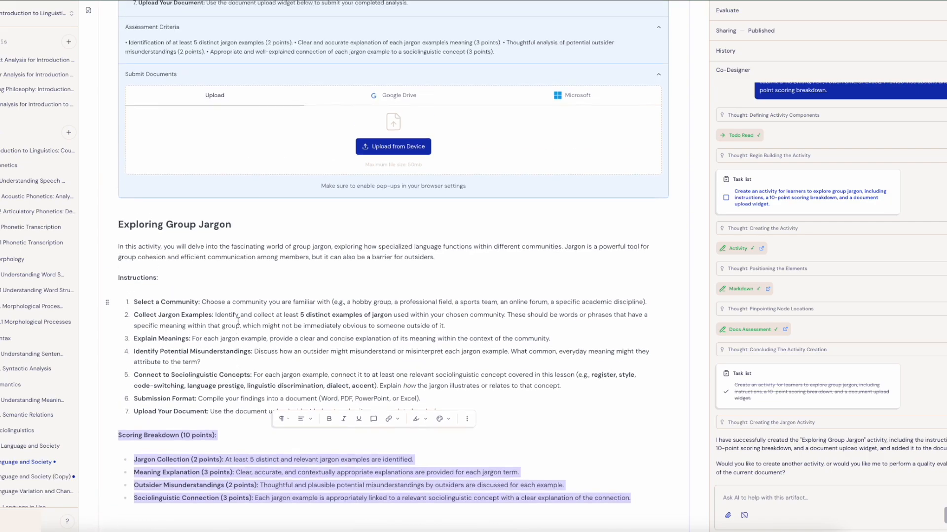
{"action": "scroll", "coordinate": [238, 311], "scroll_direction": "up", "scroll_amount": 4}
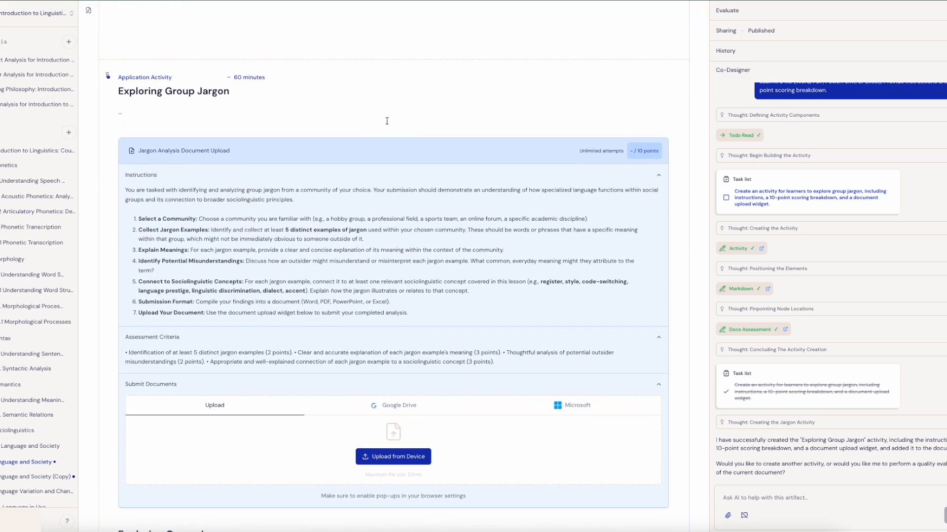
- Replace the Jargon Analysis Document Upload block's Assessment Criteria with the copied 10-point scoring breakdown and finish editing the block
{"action": "left_click", "coordinate": [384, 126]}
{"action": "left_click", "coordinate": [128, 405]}
{"action": "left_click_drag", "start_coordinate": [128, 404], "coordinate": [415, 429]}
{"action": "key", "text": "ctrl+v"}
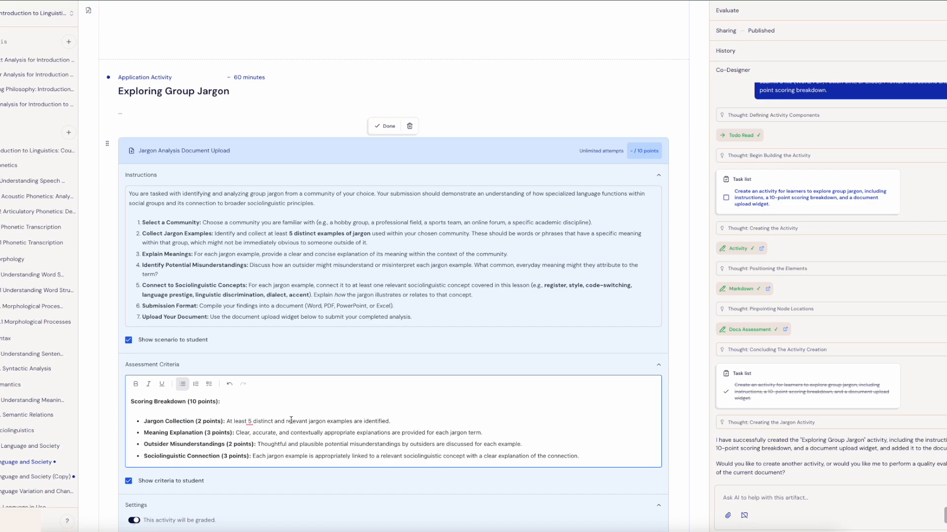
{"action": "left_click", "coordinate": [383, 126]}
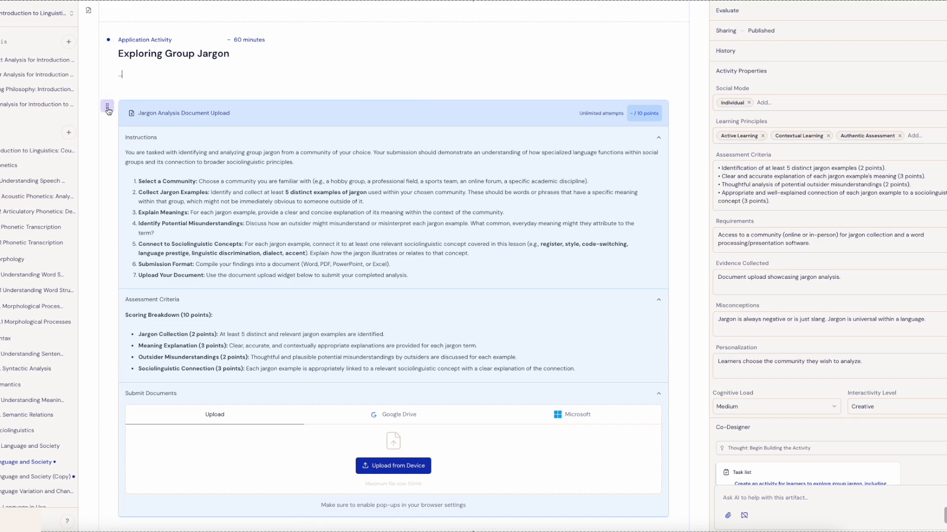
- Move the Jargon Analysis Document Upload block directly below the Sociolinguistics in Everyday Life paragraph
{"action": "left_click_drag", "start_coordinate": [108, 111], "coordinate": [159, 378]}
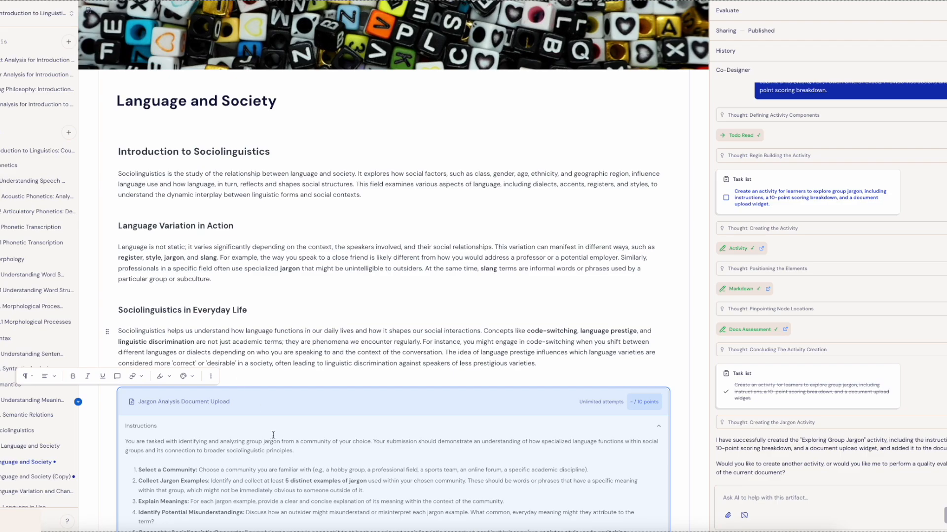
{"action": "scroll", "coordinate": [298, 439], "scroll_direction": "down", "scroll_amount": 5}
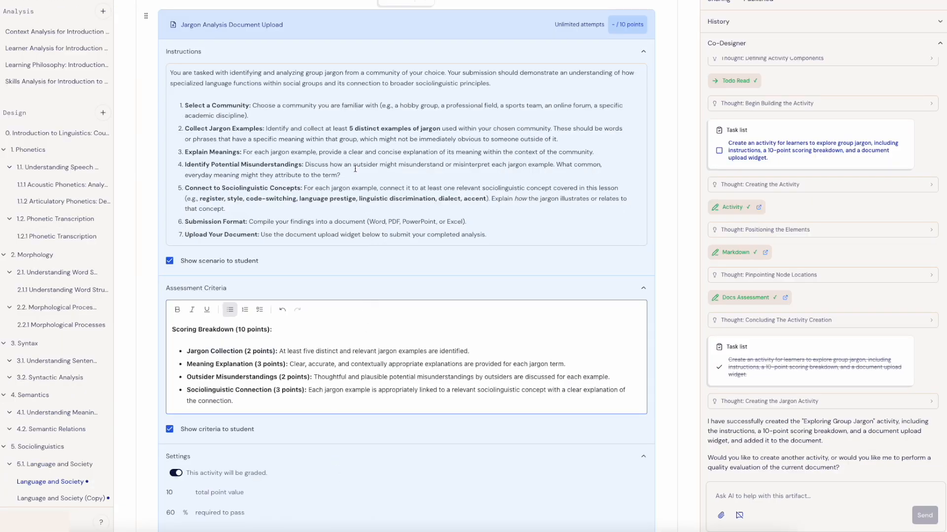
{"action": "scroll", "coordinate": [355, 169], "scroll_direction": "up", "scroll_amount": 3}
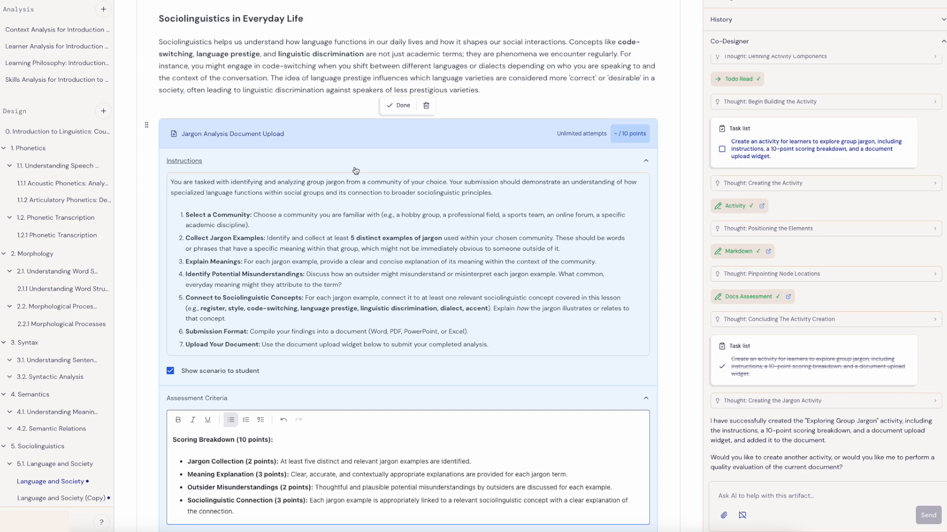
- Paste the Guidance for Feedback Generation with its formatted sample feedback into the block's Additional Context for AI and finish editing
{"action": "scroll", "coordinate": [360, 211], "scroll_direction": "down", "scroll_amount": 1}
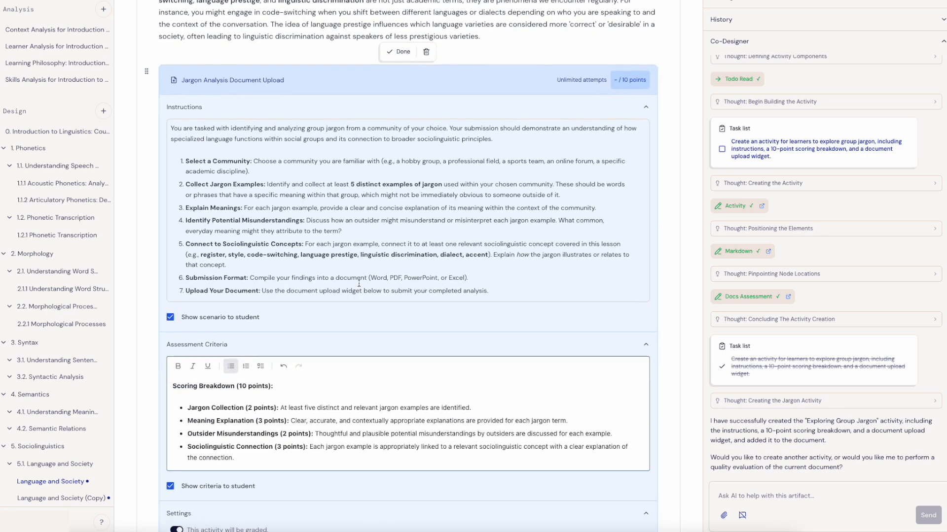
{"action": "left_click", "coordinate": [398, 55]}
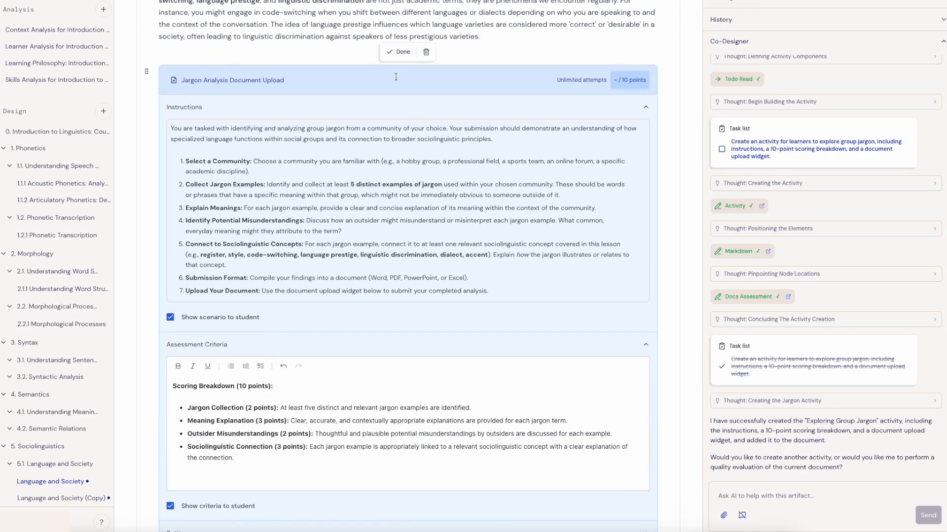
{"action": "scroll", "coordinate": [388, 223], "scroll_direction": "down", "scroll_amount": 1}
{"action": "scroll", "coordinate": [387, 222], "scroll_direction": "down", "scroll_amount": 1}
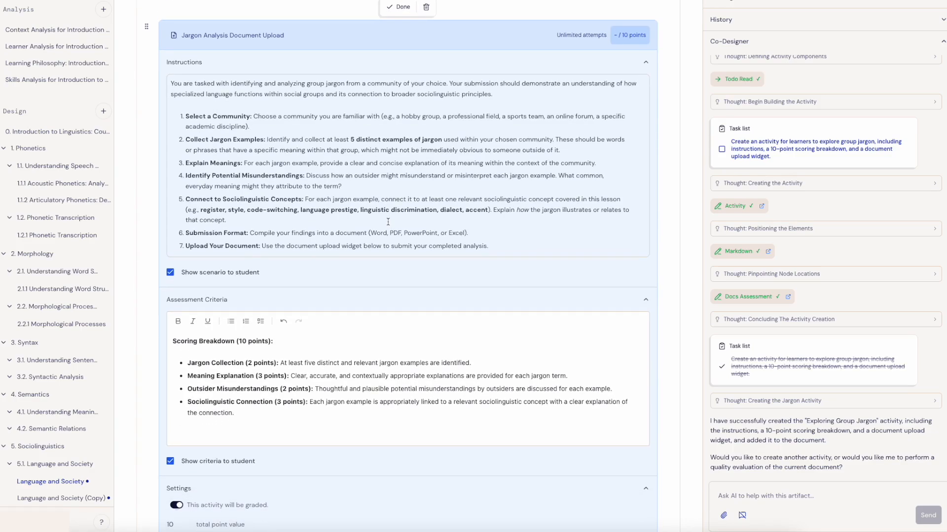
{"action": "scroll", "coordinate": [388, 222], "scroll_direction": "down", "scroll_amount": 3}
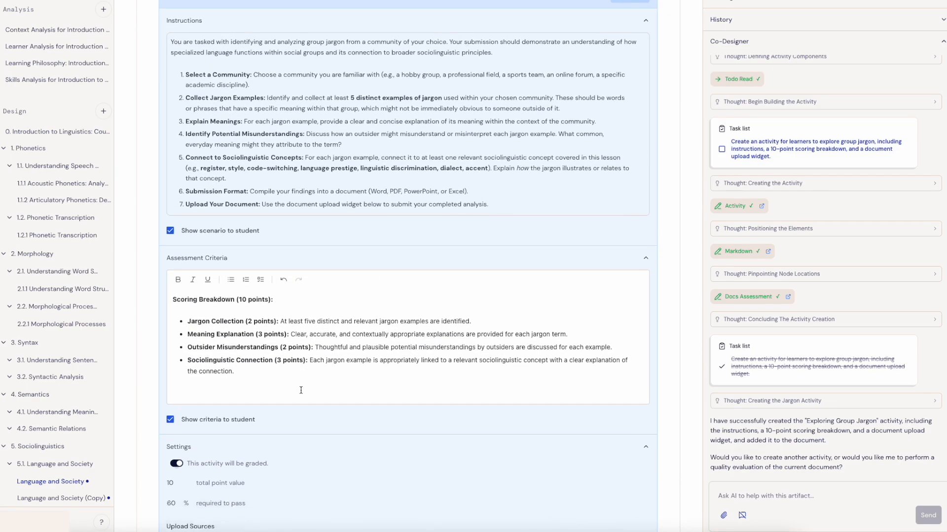
{"action": "scroll", "coordinate": [301, 390], "scroll_direction": "down", "scroll_amount": 5}
{"action": "scroll", "coordinate": [275, 345], "scroll_direction": "down", "scroll_amount": 3}
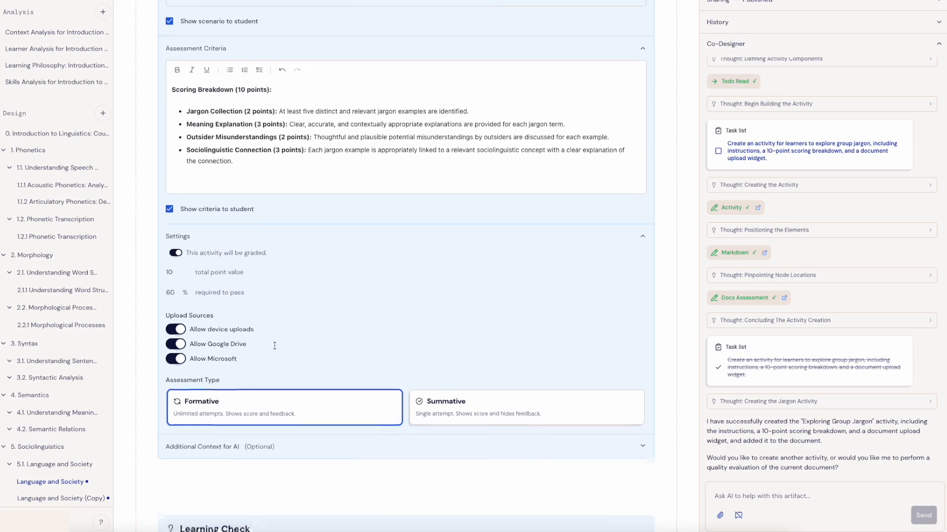
{"action": "left_click", "coordinate": [261, 352]}
{"action": "left_click", "coordinate": [173, 368]}
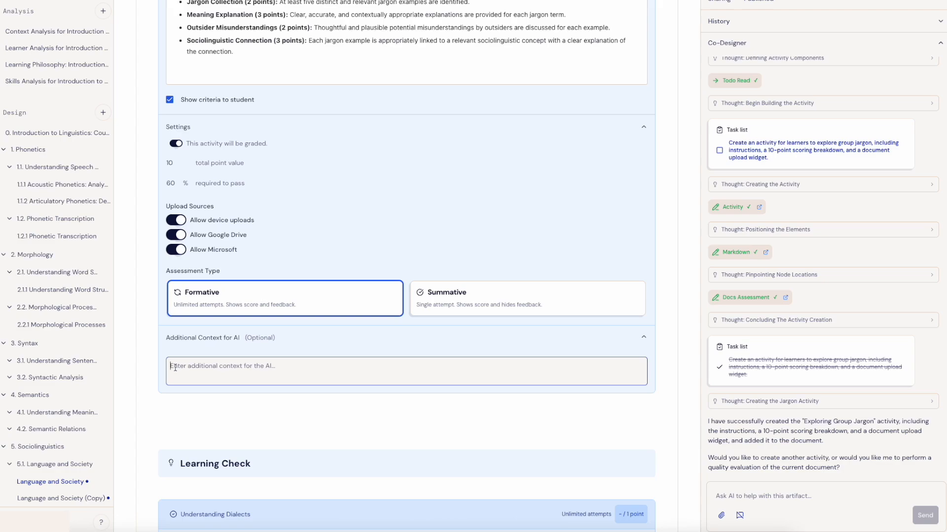
{"action": "key", "text": "ctrl+v"}
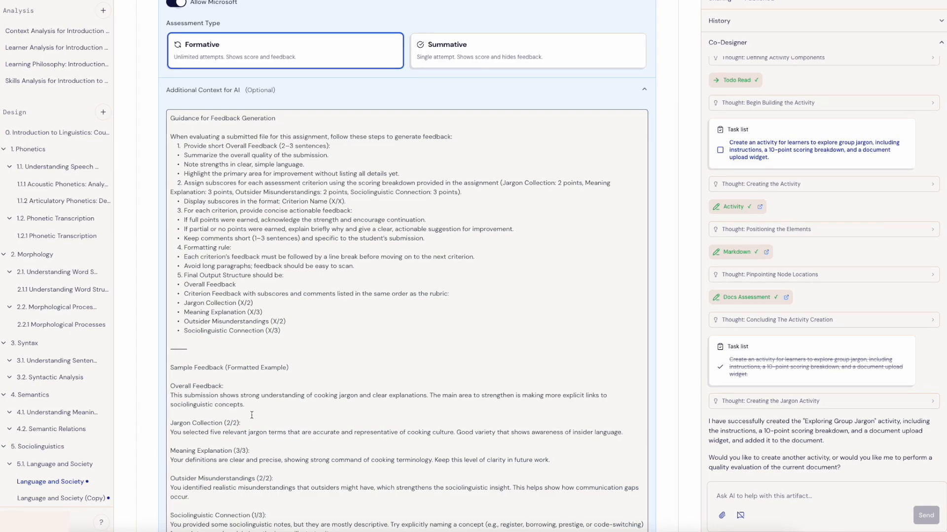
{"action": "scroll", "coordinate": [251, 415], "scroll_direction": "down", "scroll_amount": 2}
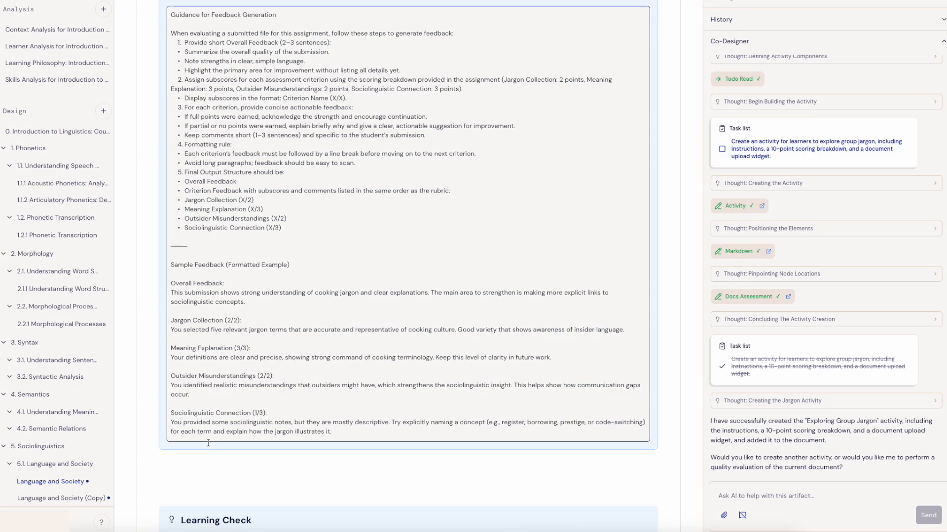
{"action": "scroll", "coordinate": [331, 330], "scroll_direction": "up", "scroll_amount": 15}
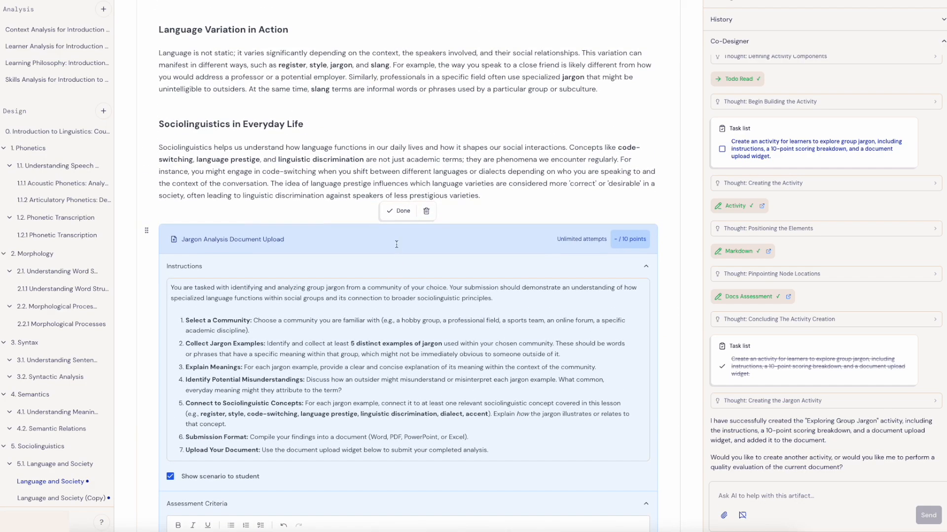
{"action": "left_click", "coordinate": [400, 211]}
- Upload Group Jargon.pdf from the device to the Jargon Analysis block and submit it for assessment
{"action": "scroll", "coordinate": [369, 336], "scroll_direction": "down", "scroll_amount": 1}
{"action": "scroll", "coordinate": [370, 335], "scroll_direction": "down", "scroll_amount": 4}
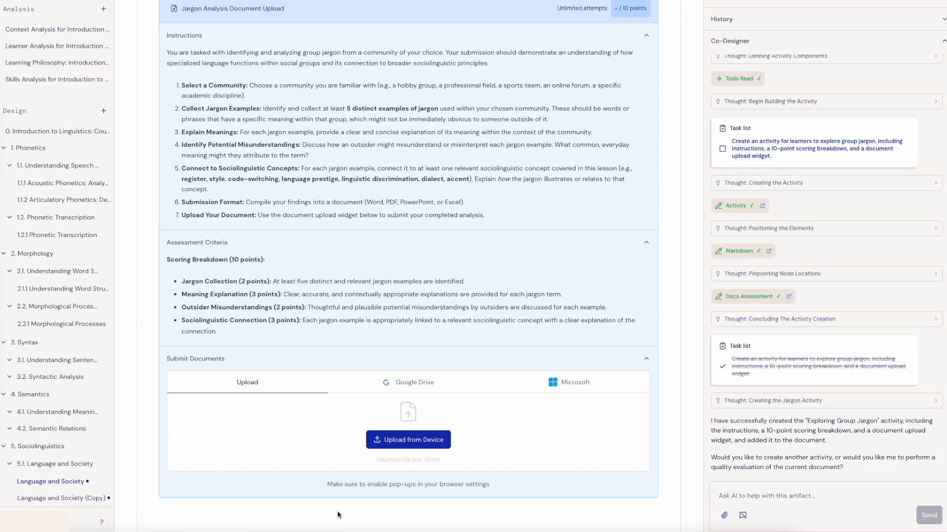
{"action": "left_click", "coordinate": [413, 443]}
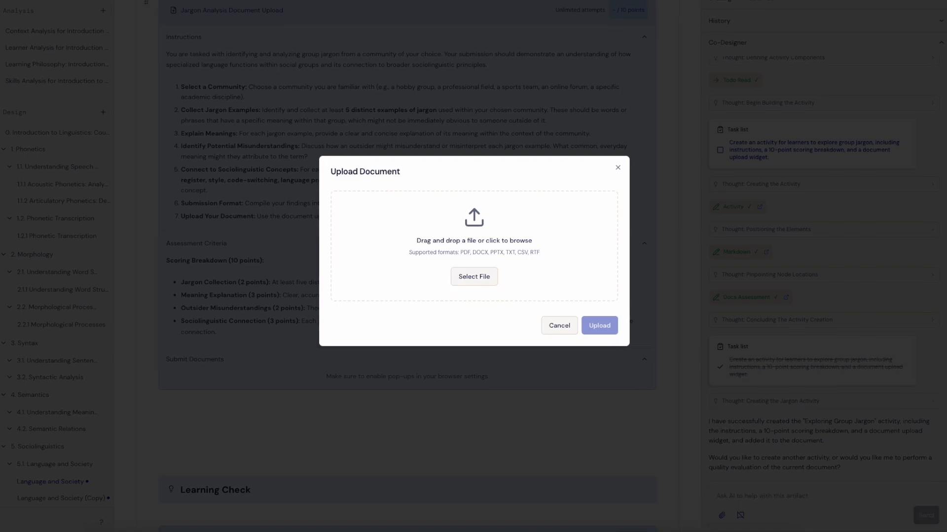
{"action": "left_click_drag", "start_coordinate": [1, 217], "coordinate": [486, 266]}
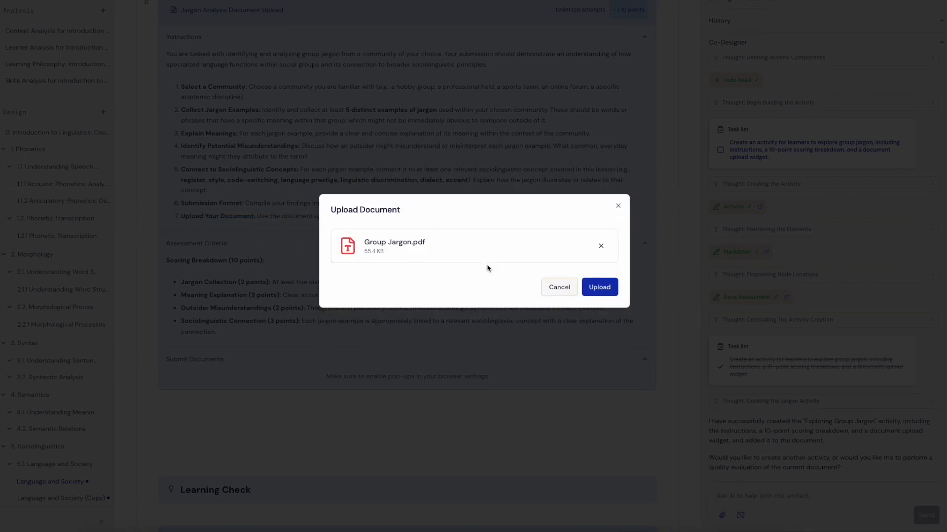
{"action": "left_click", "coordinate": [608, 285]}
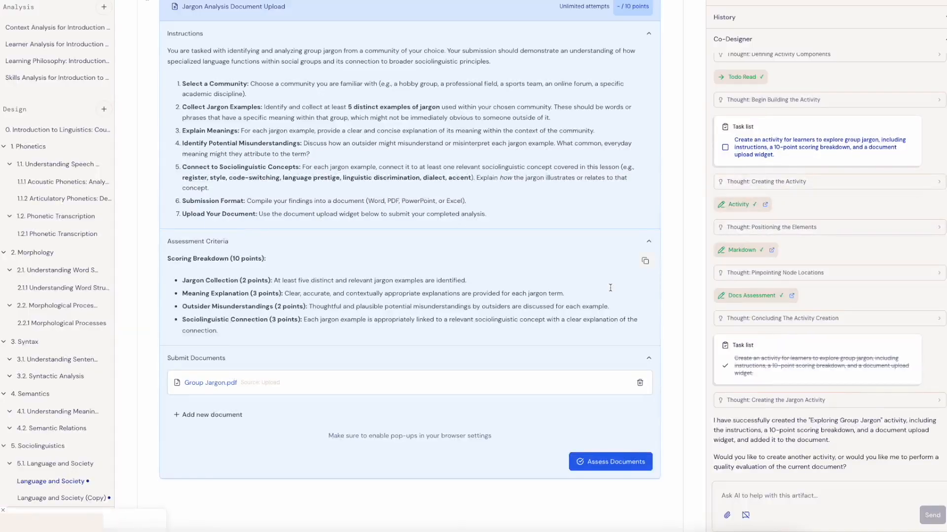
{"action": "left_click", "coordinate": [607, 463]}
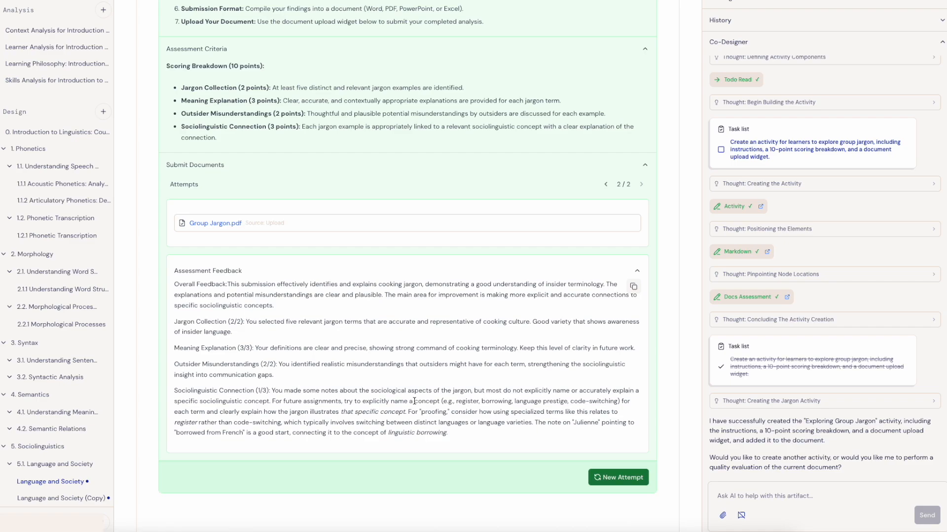
- Review the assessment feedback, start a new attempt for the Jargon Analysis block, and look over its instructions, criteria and submission area
{"action": "scroll", "coordinate": [392, 387], "scroll_direction": "down", "scroll_amount": 1}
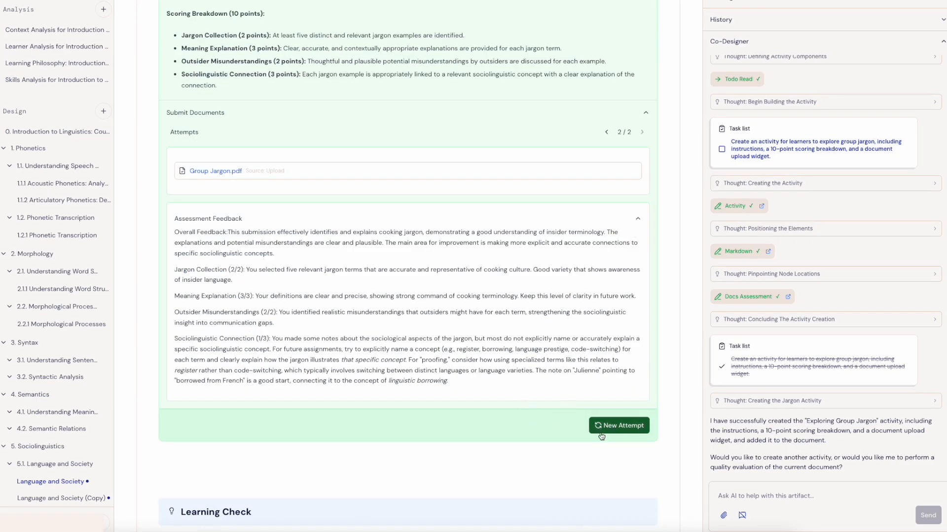
{"action": "left_click", "coordinate": [622, 430]}
{"action": "scroll", "coordinate": [422, 404], "scroll_direction": "up", "scroll_amount": 5}
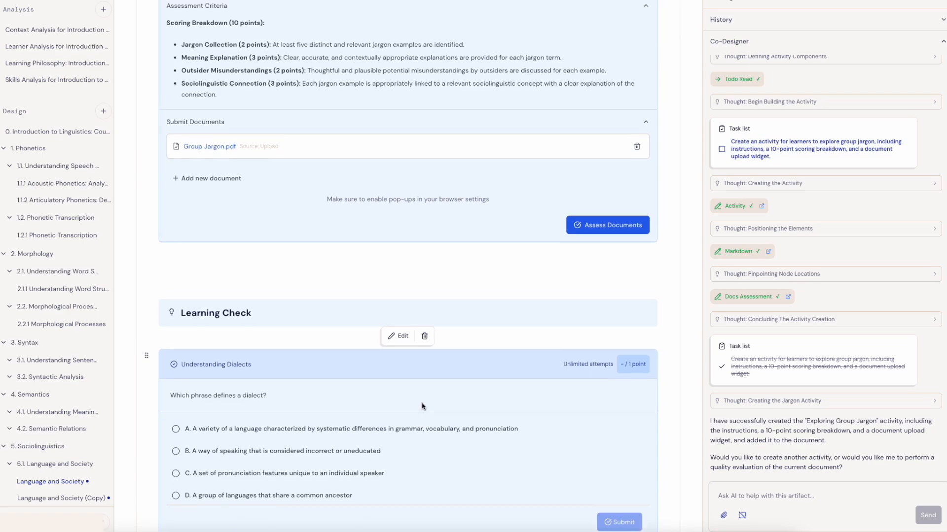
{"action": "scroll", "coordinate": [422, 404], "scroll_direction": "up", "scroll_amount": 1}
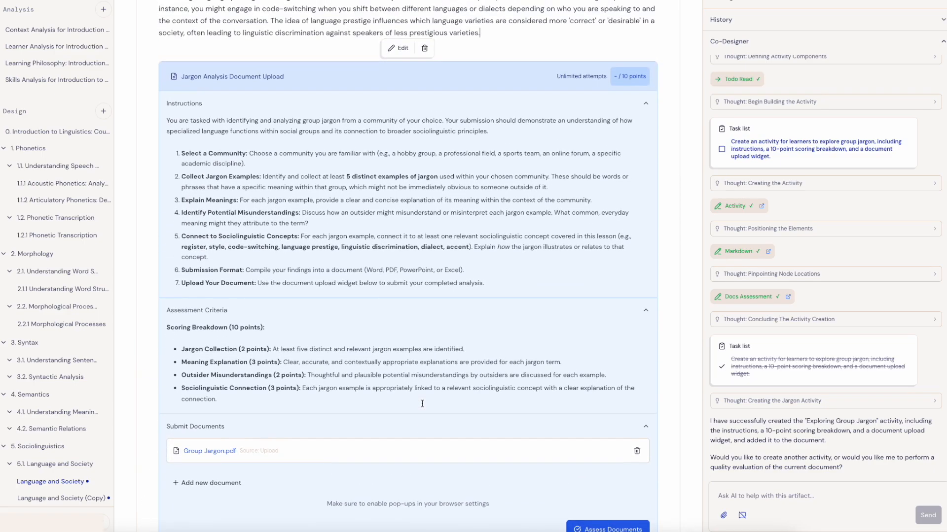
{"action": "scroll", "coordinate": [422, 404], "scroll_direction": "down", "scroll_amount": 1}
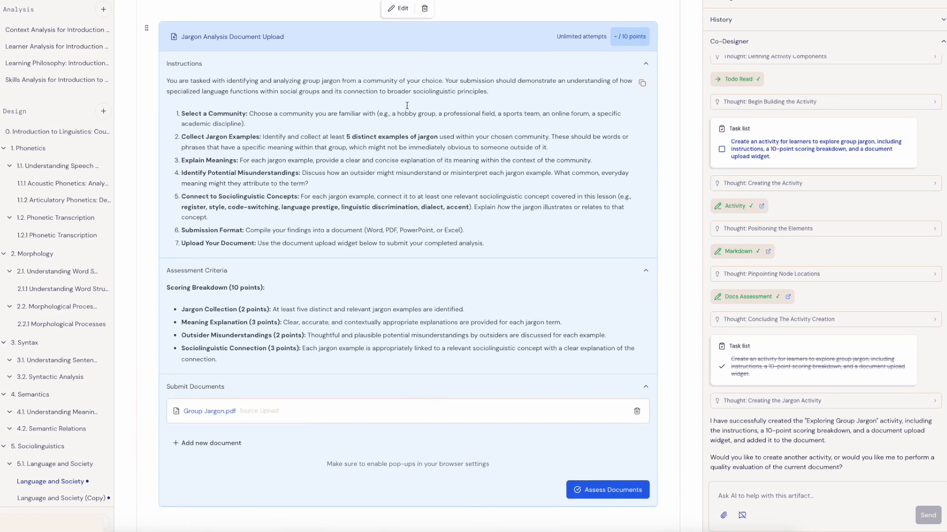